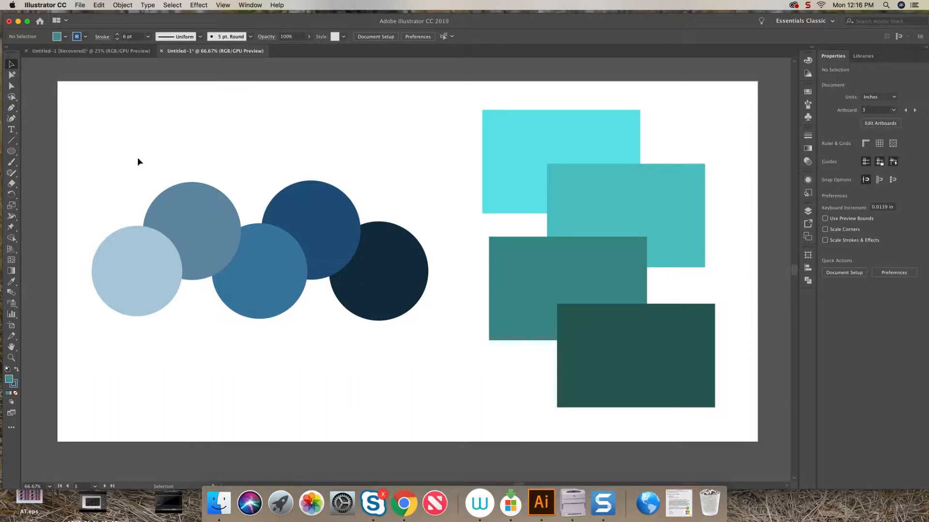
Merge all five overlapping circles into one shape with the Shape Builder, and undo the merge.
left_click_drag(306, 226, 389, 229)
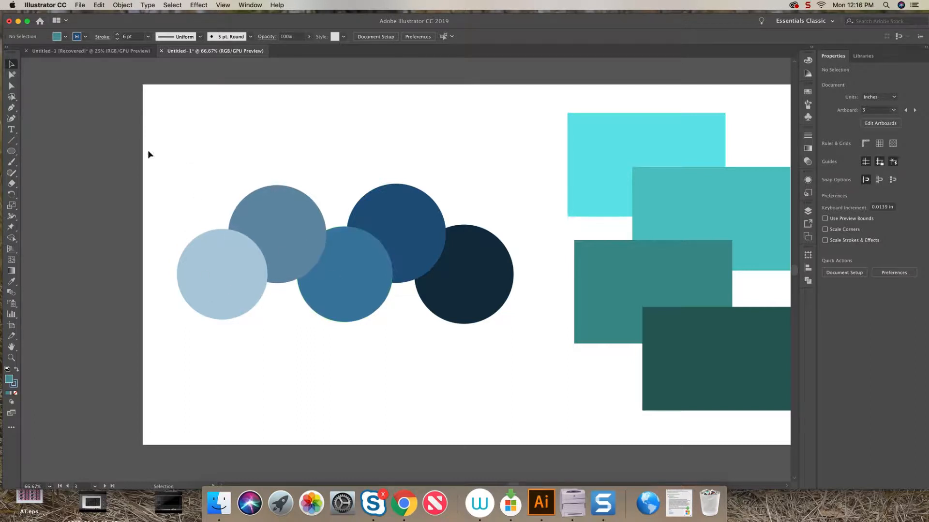
left_click_drag(508, 188, 192, 322)
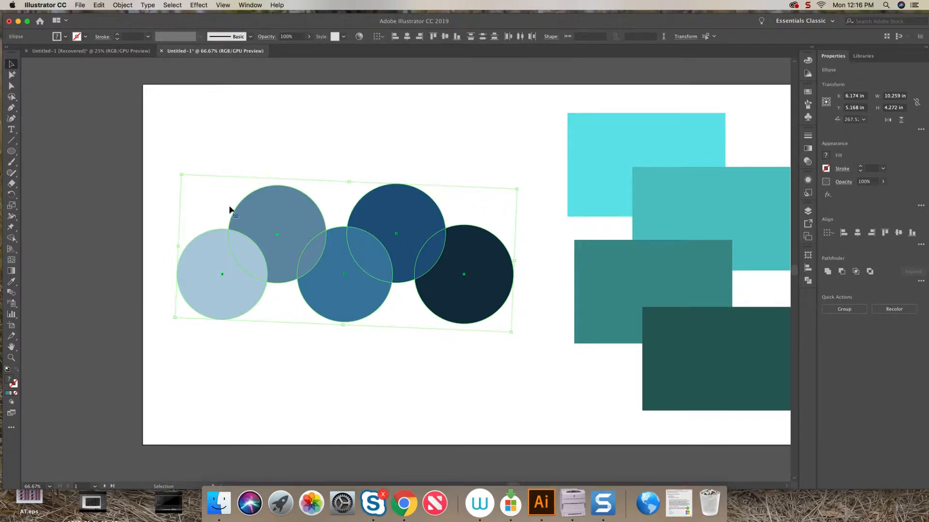
left_click(12, 239)
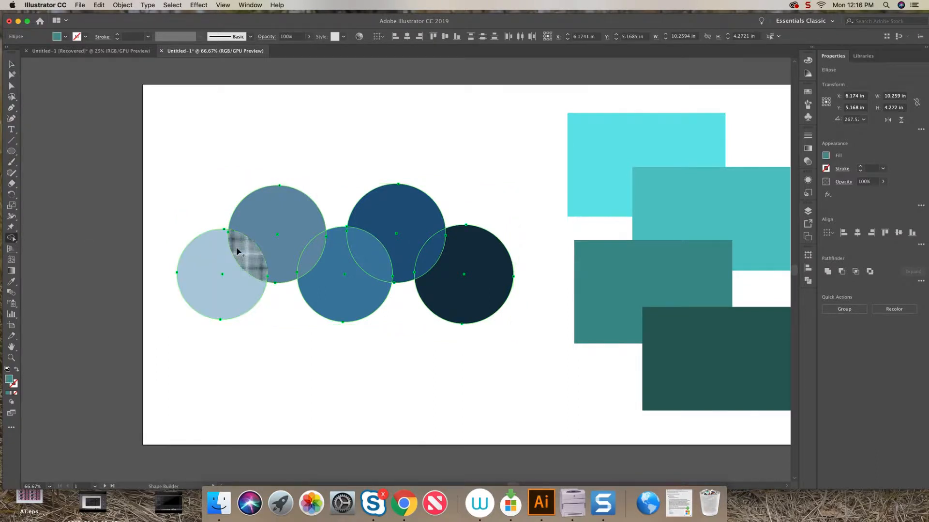
mouse_move(226, 280)
left_mouse_down()
mouse_move(276, 244)
mouse_move(316, 271)
mouse_move(390, 237)
mouse_move(459, 287)
left_mouse_up()
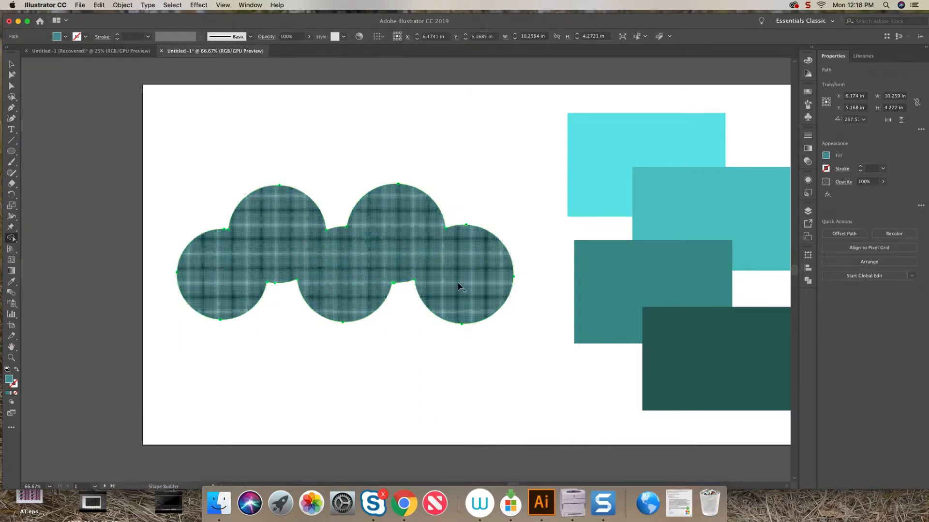
left_click(12, 64)
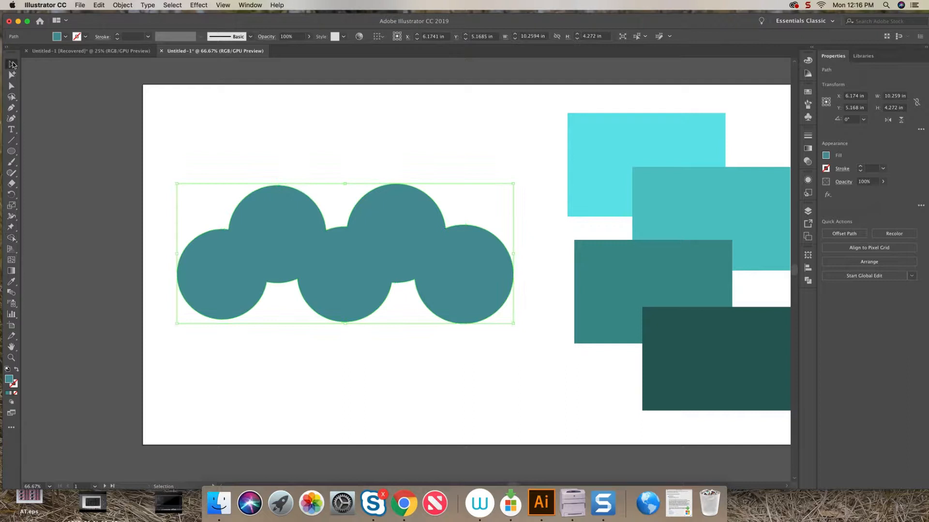
left_click(95, 119)
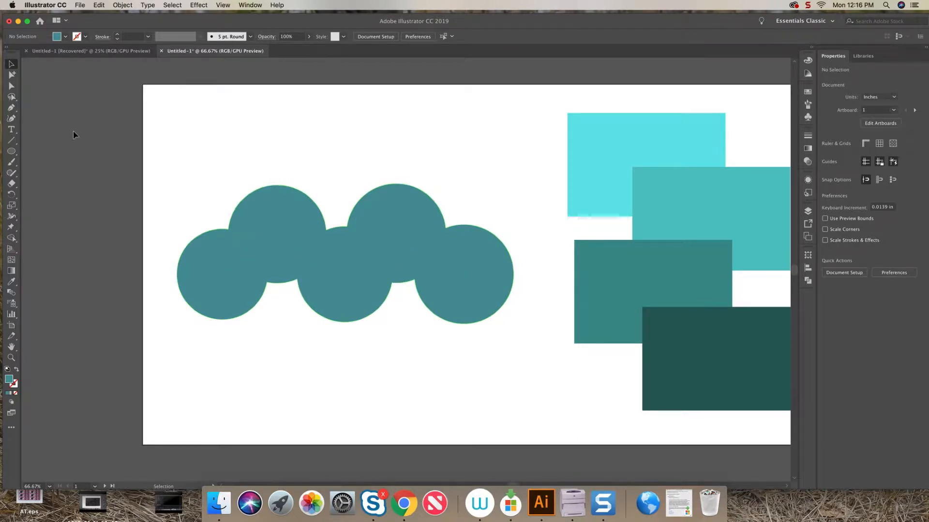
key("a")
key("super+z")
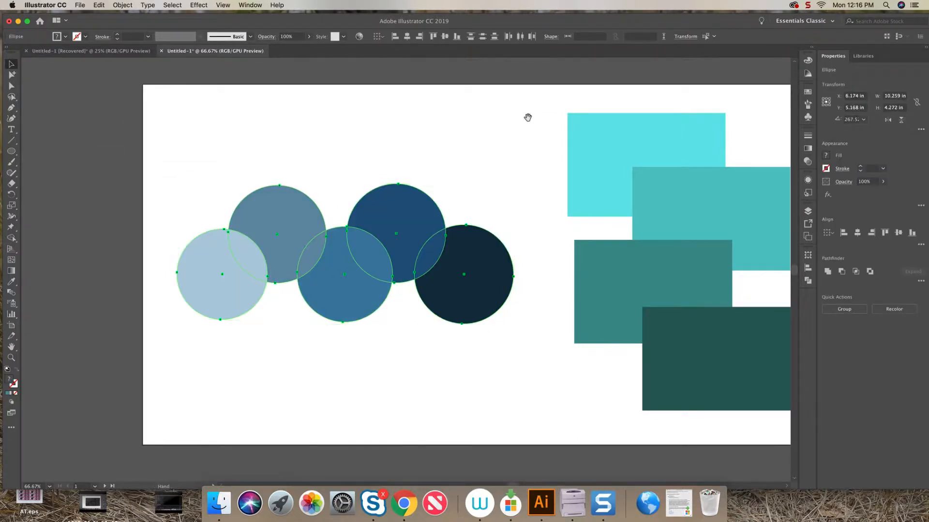
Merge the four overlapping rectangles into one shape with the Shape Builder, and undo the merge.
left_click_drag(527, 118, 219, 116)
key("v")
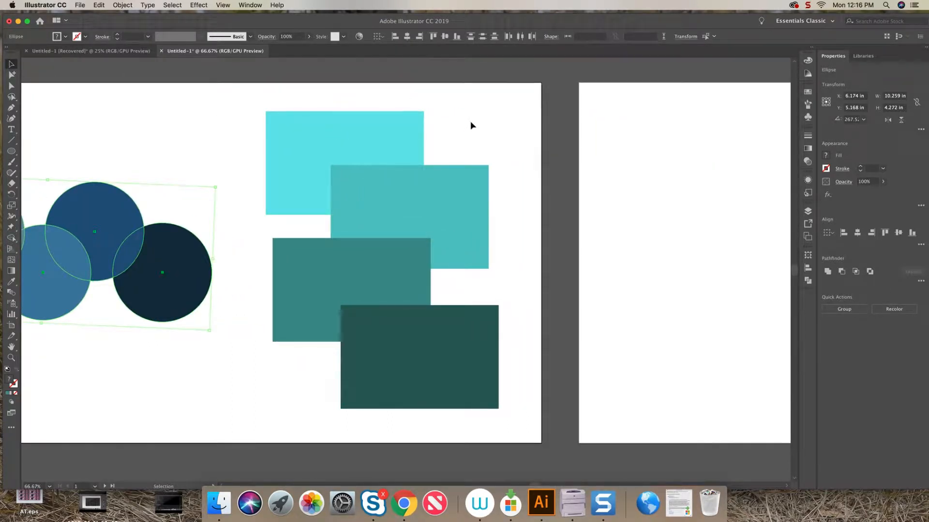
left_click_drag(532, 100, 260, 423)
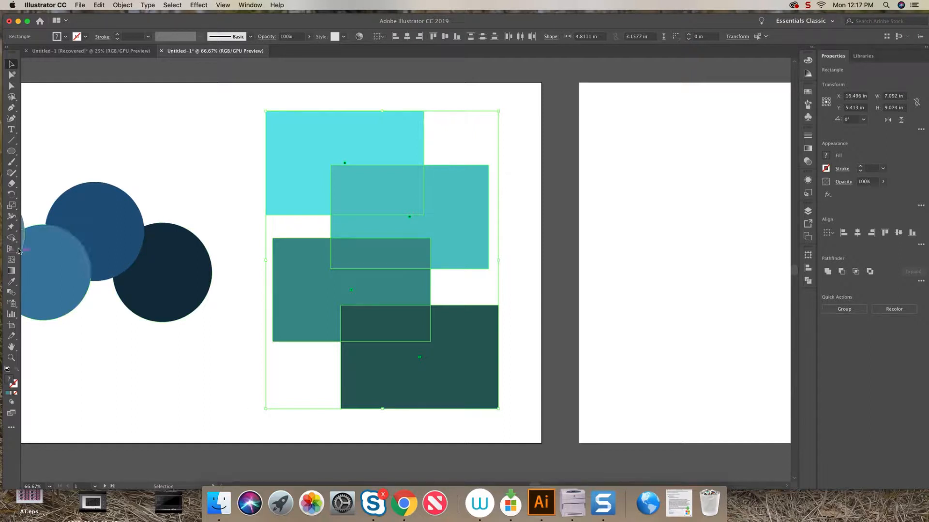
key("shift+m")
mouse_move(369, 150)
left_mouse_down()
mouse_move(403, 202)
mouse_move(364, 330)
mouse_move(414, 373)
left_mouse_up()
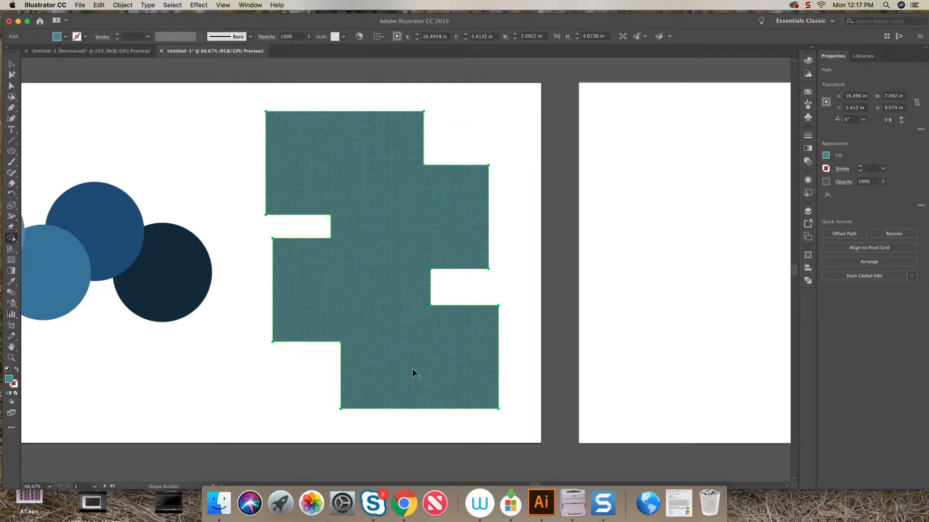
key("v")
left_click(88, 96)
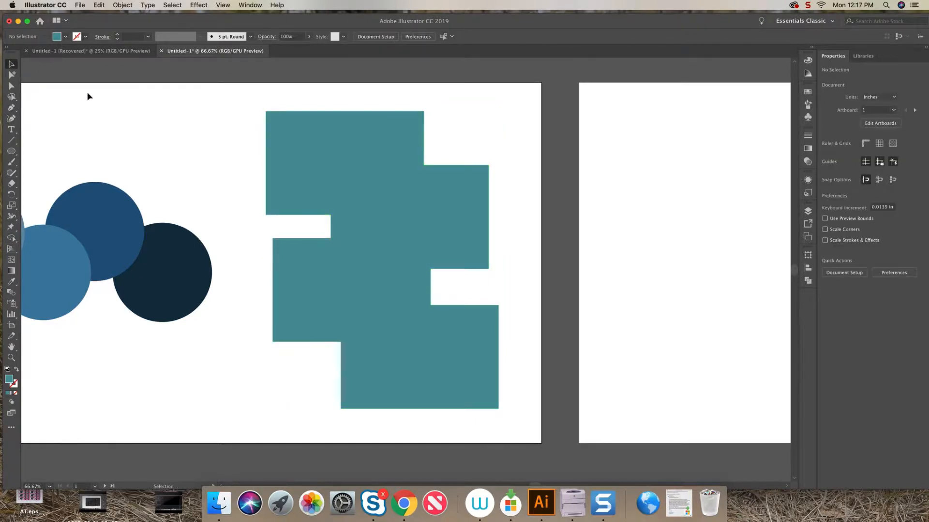
key("a")
key("ctrl+z")
Remove the overlapping areas between the circles with the Shape Builder in subtract mode.
left_click_drag(173, 130, 456, 133)
key("v")
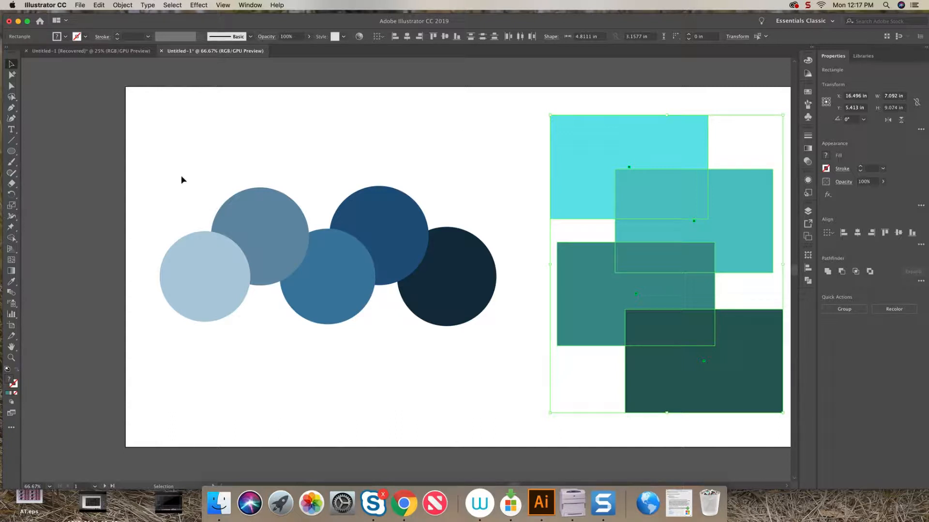
left_click_drag(497, 192, 164, 328)
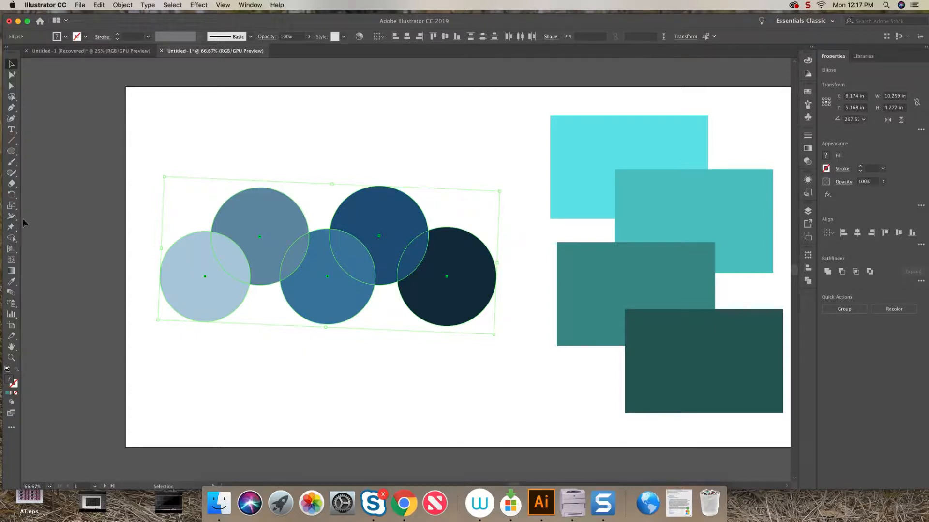
left_click(11, 237)
left_click(243, 277)
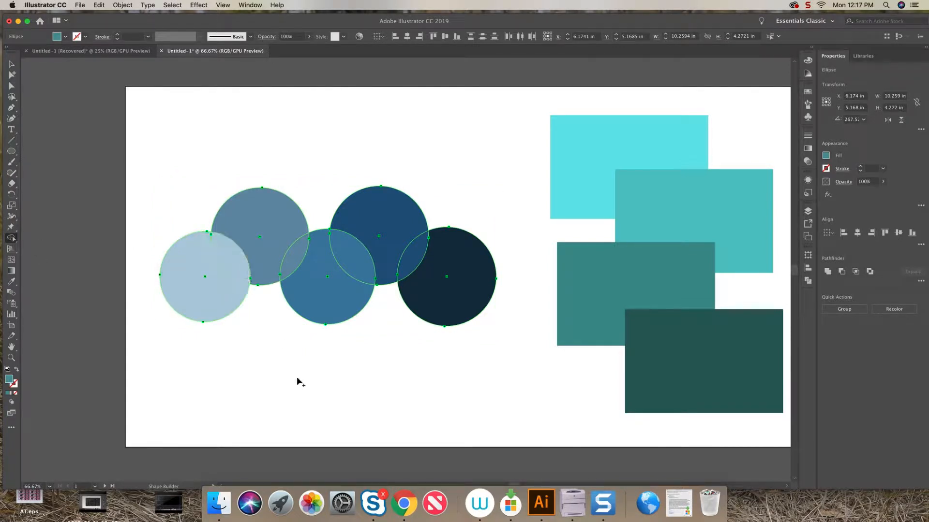
left_click(217, 306)
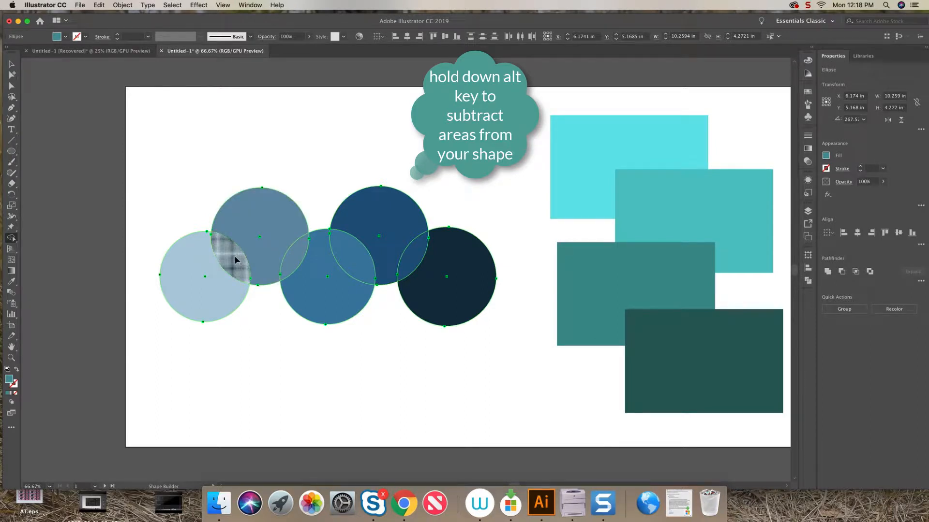
left_click(295, 257, "alt")
left_click(352, 258, "alt")
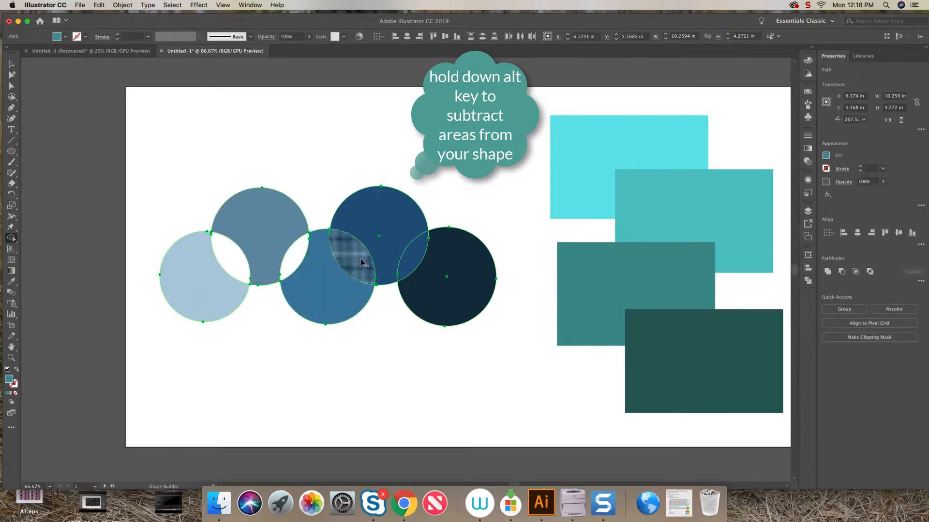
left_click(419, 264, "alt")
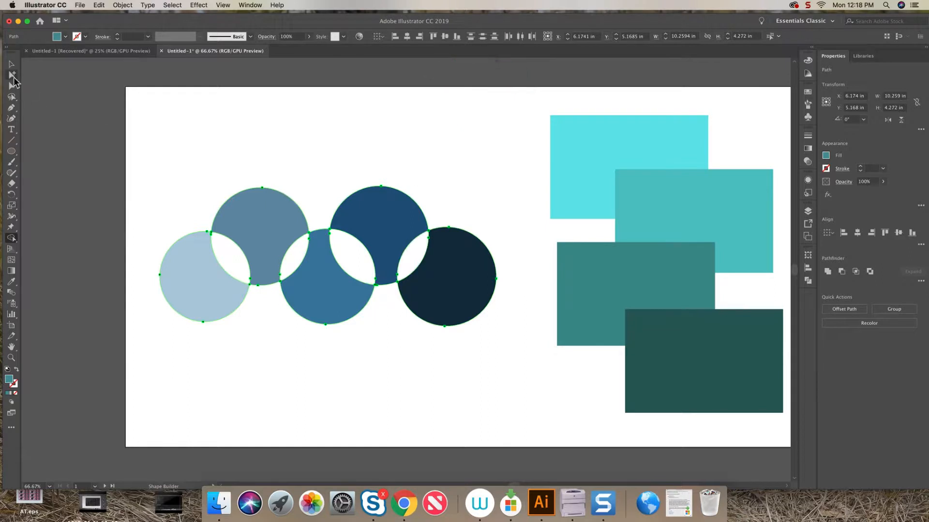
left_click(11, 64)
left_click(85, 133)
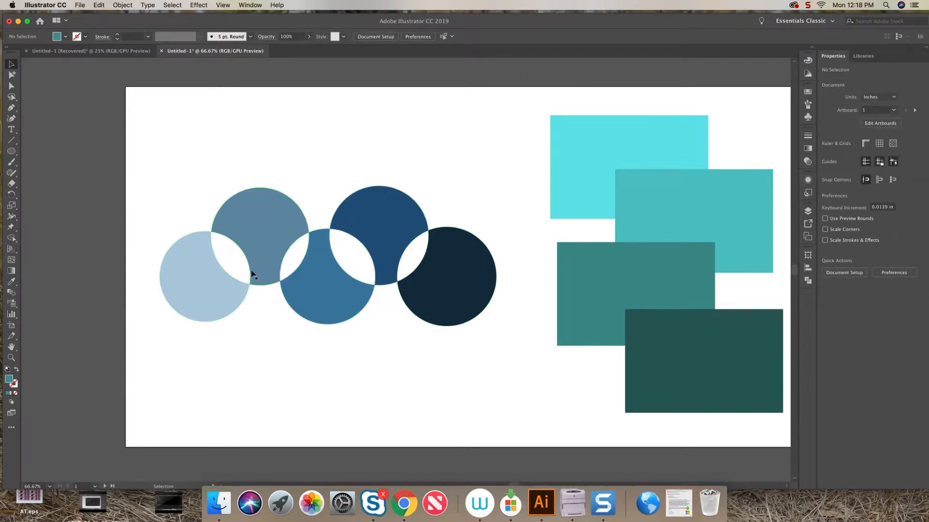
Remove the overlapping areas between the rectangles with the Shape Builder in subtract mode.
left_click_drag(493, 210, 214, 199)
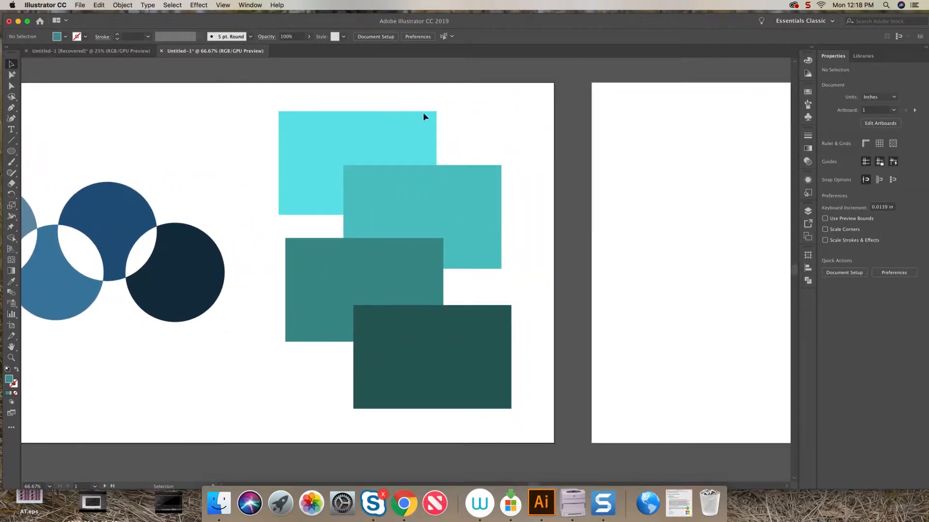
left_click_drag(540, 105, 338, 433)
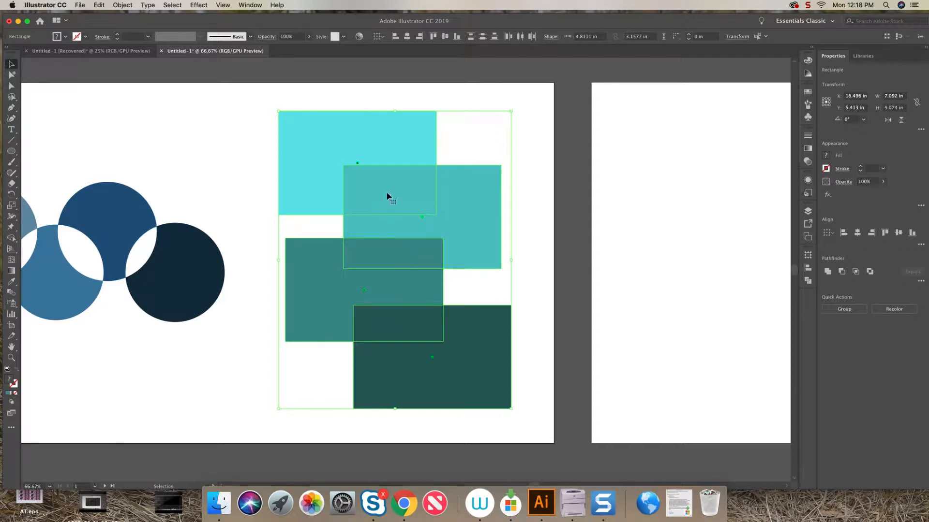
left_click(11, 238)
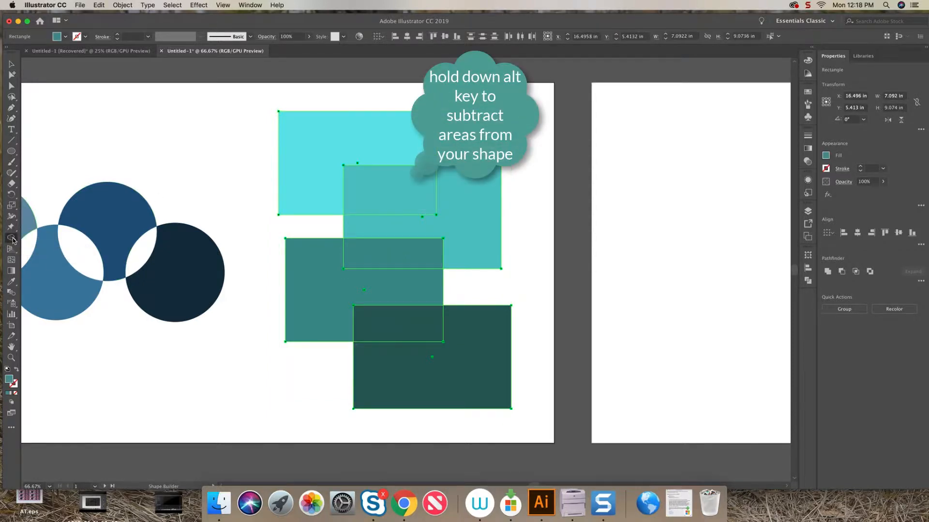
left_click(384, 199, "alt")
left_click(392, 253, "alt")
left_click(409, 333, "alt")
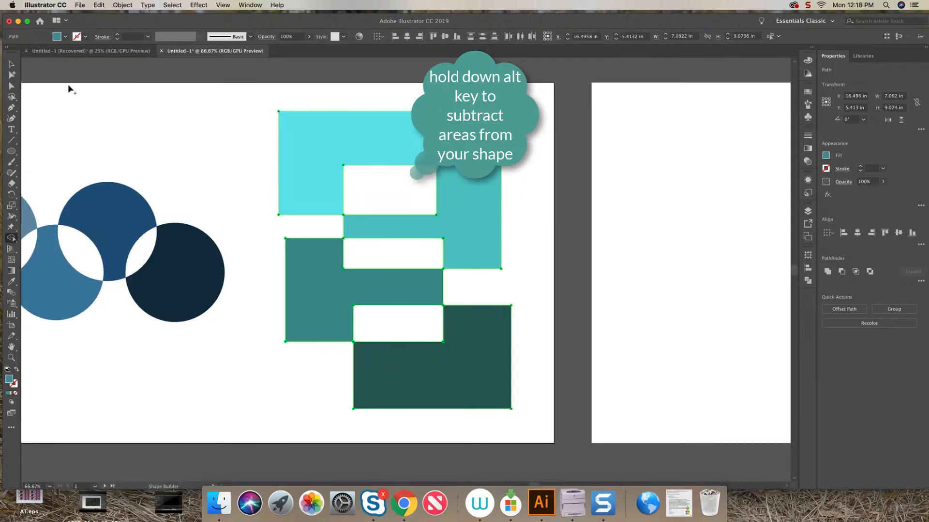
left_click(12, 64)
left_click(280, 175)
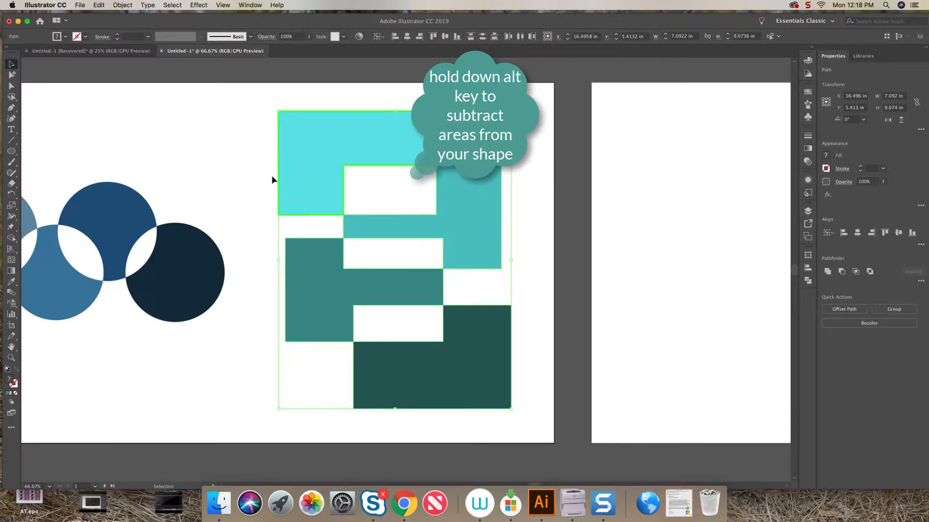
Undo the overlap removals on the rectangles and the circles.
key("super+z")
key("super+z")
key("super+z")
key("super+z")
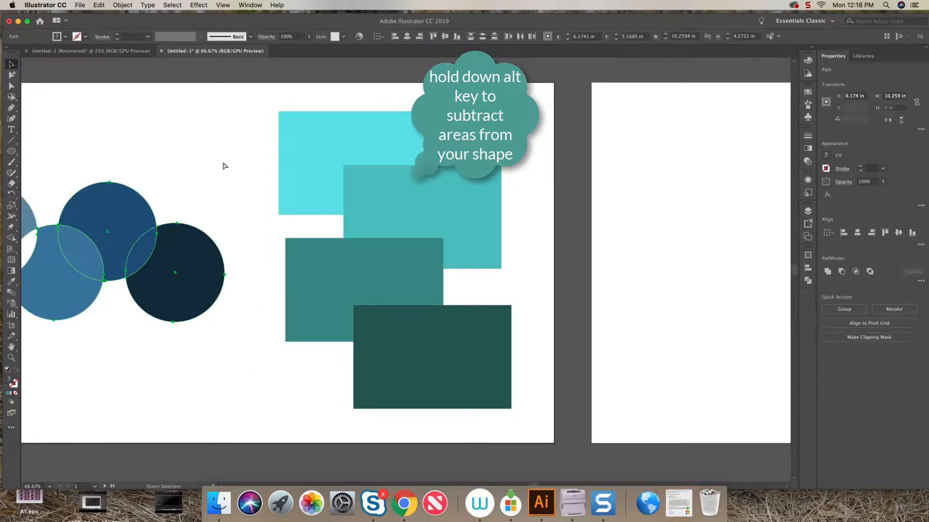
Split each overlapping area between the circles into its own separate shape with the Shape Builder.
left_click(223, 164)
left_click_drag(223, 161, 517, 158)
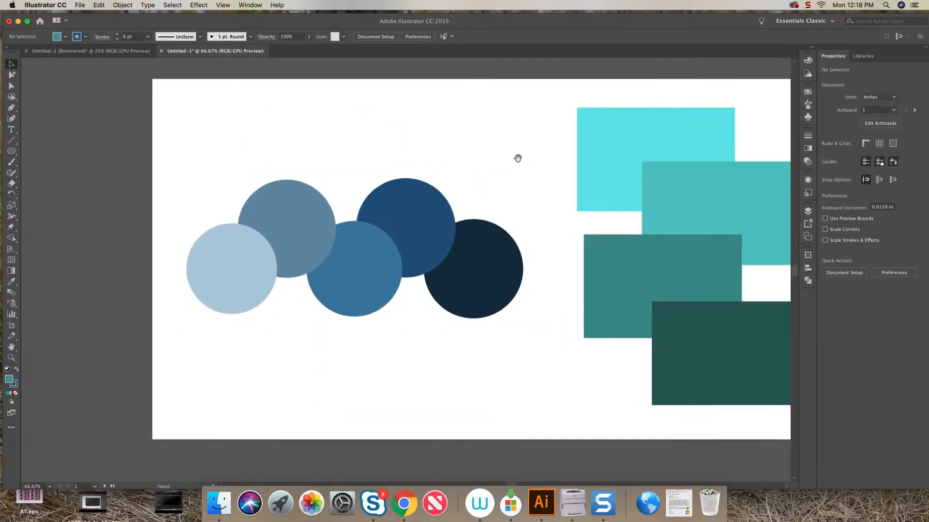
left_click_drag(458, 173, 155, 312)
left_click(11, 64)
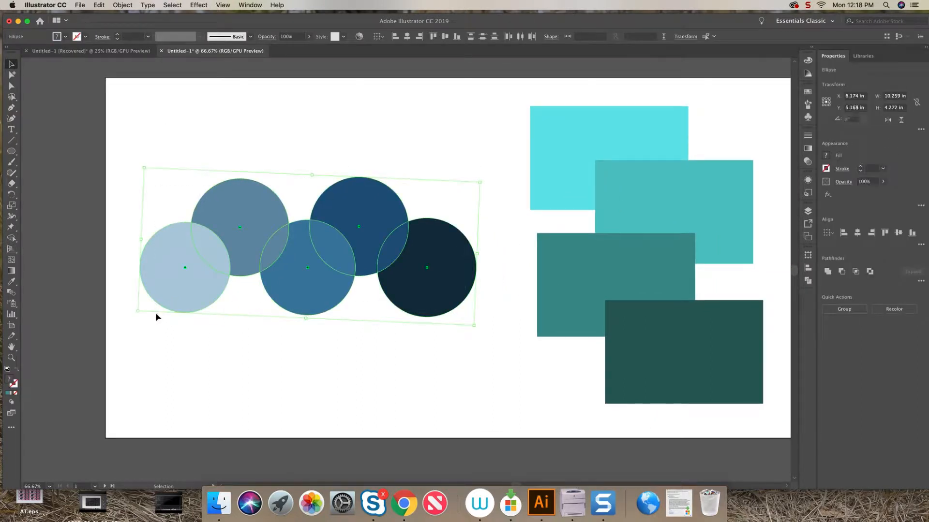
left_click(11, 239)
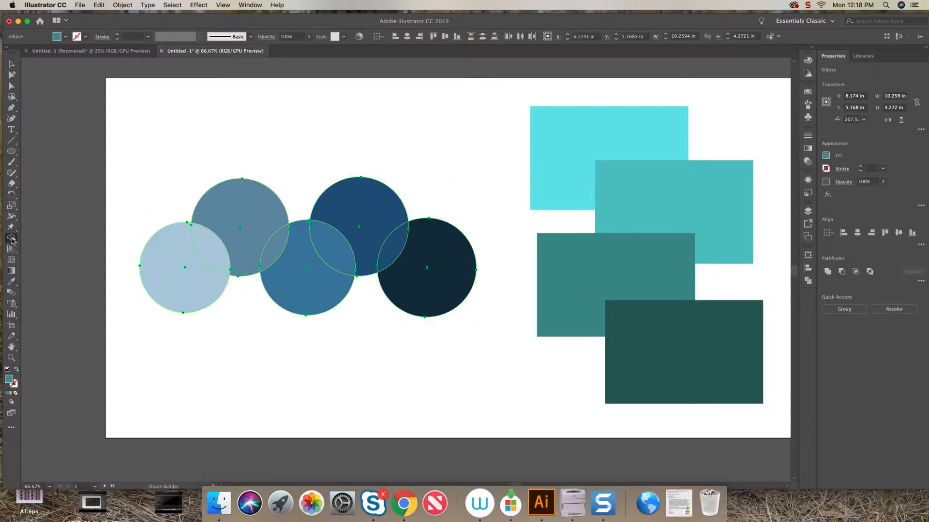
left_click(216, 249)
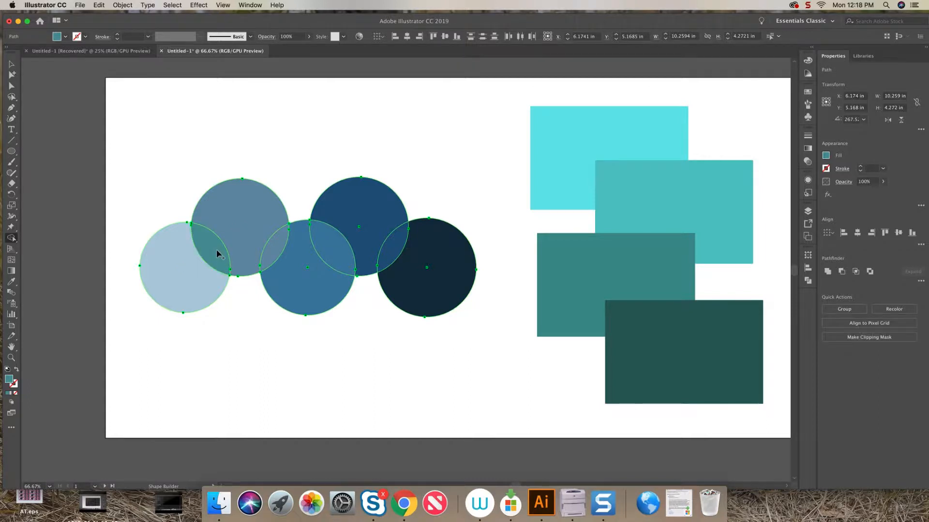
left_click(278, 250)
left_click(336, 252)
left_click(390, 246)
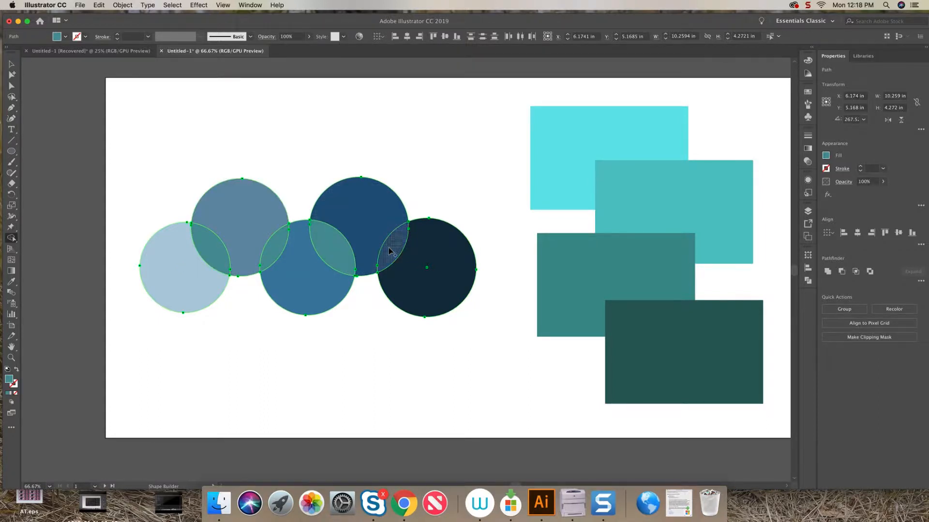
Move the four lens-shaped overlap pieces up above the circles so they sit like leaves.
key("v")
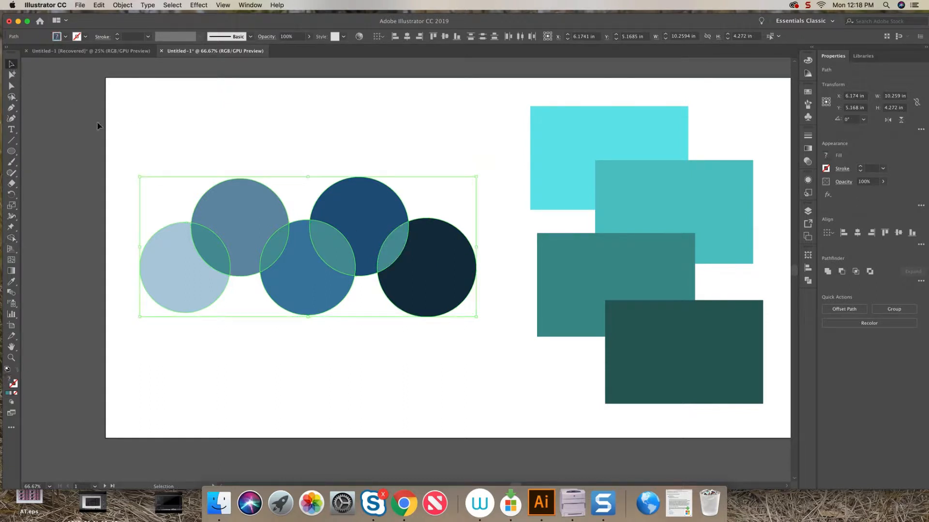
left_click(96, 124)
left_click(226, 264)
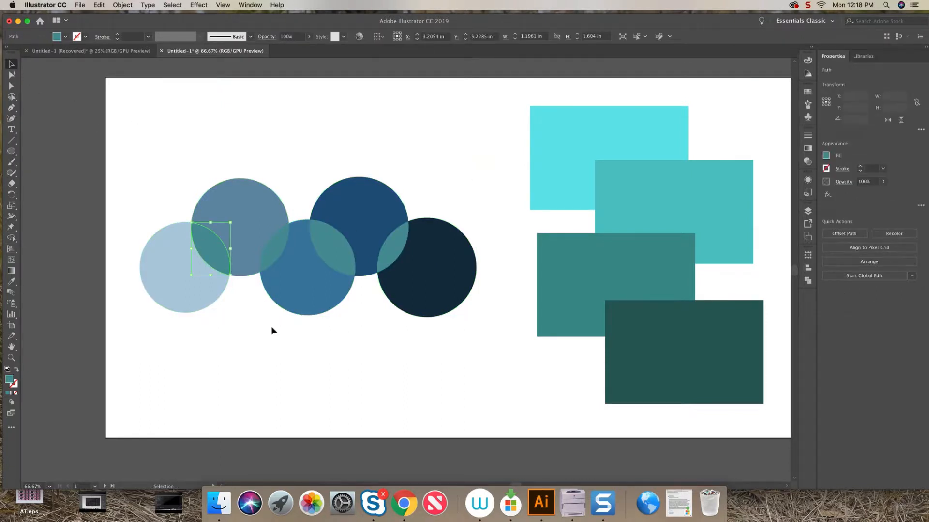
left_click(263, 356)
left_click(208, 257)
left_click_drag(214, 257, 161, 183)
left_click_drag(323, 256, 237, 140)
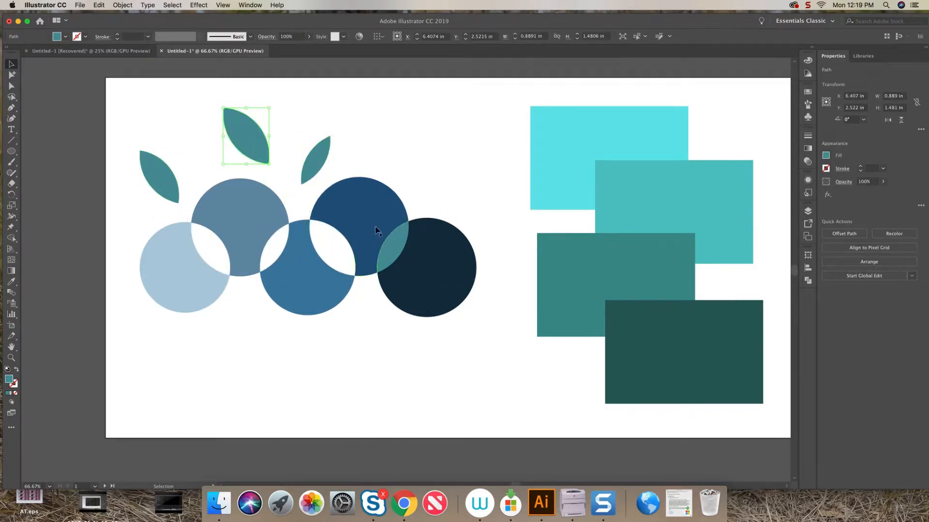
left_click_drag(404, 264, 455, 172)
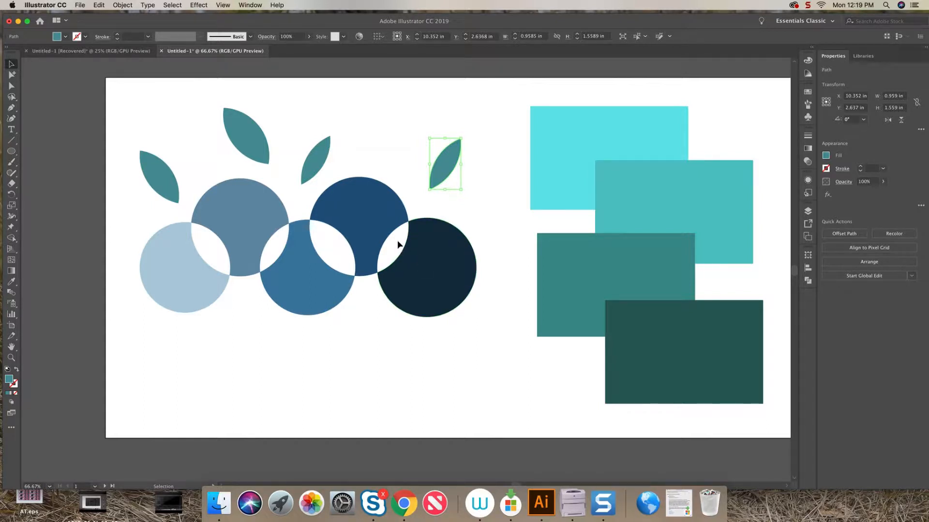
Select all four rectangles and split each overlapping area into its own separate shape with the Shape Builder.
scroll(546, 85, "right", 10)
left_click_drag(551, 93, 289, 415)
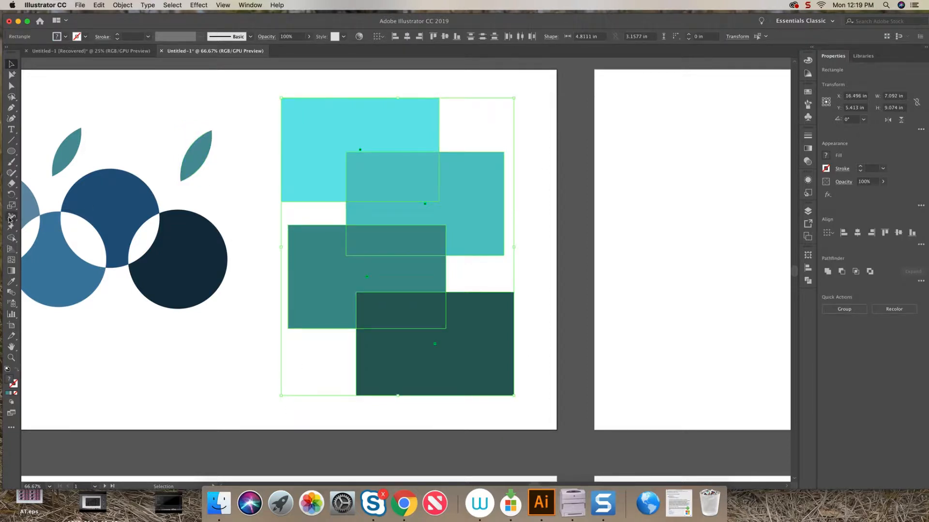
left_click(11, 238)
left_click(375, 185)
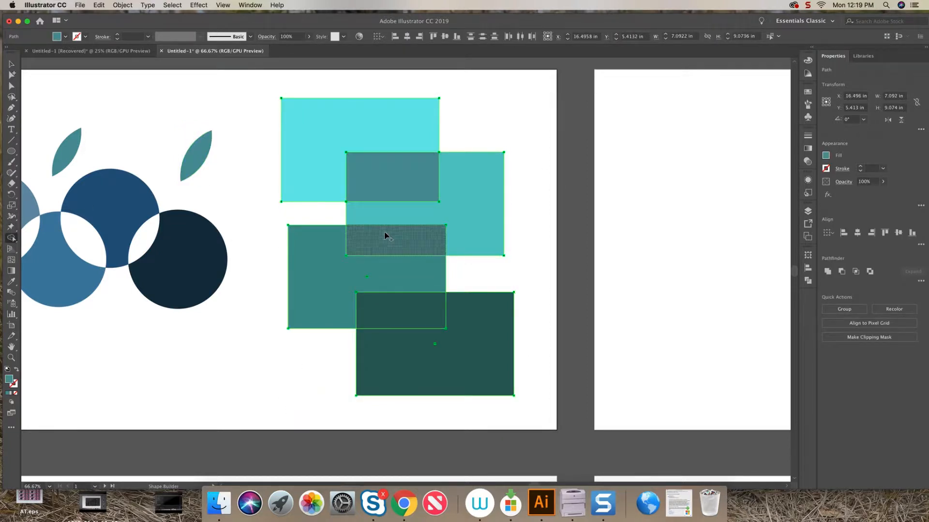
left_click(386, 235)
left_click(400, 310)
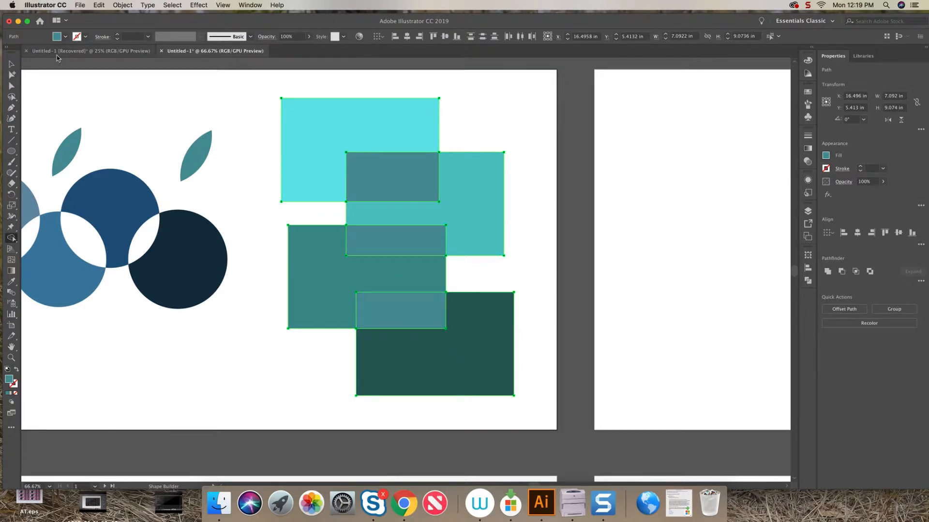
Move three of the rectangular overlap pieces out of the rectangle stack to different spots around it.
left_click(11, 63)
left_click(176, 93)
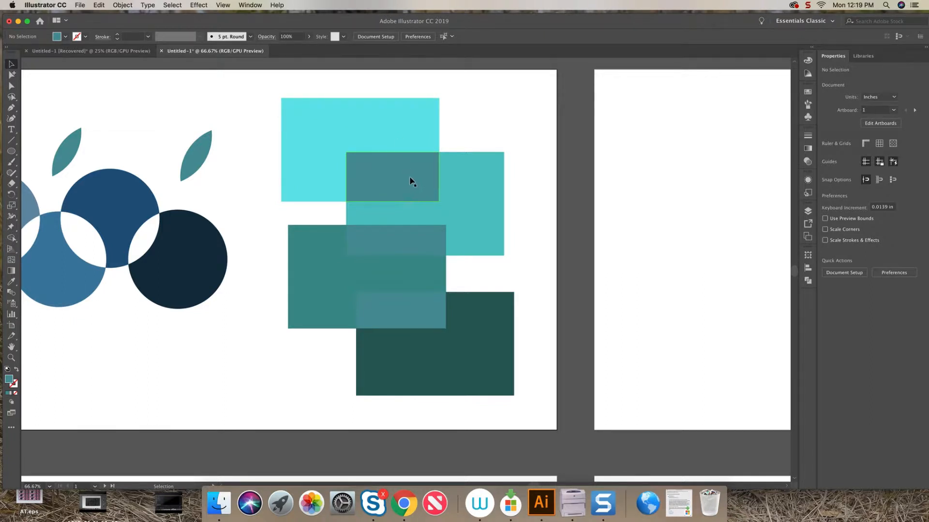
left_click_drag(411, 178, 516, 115)
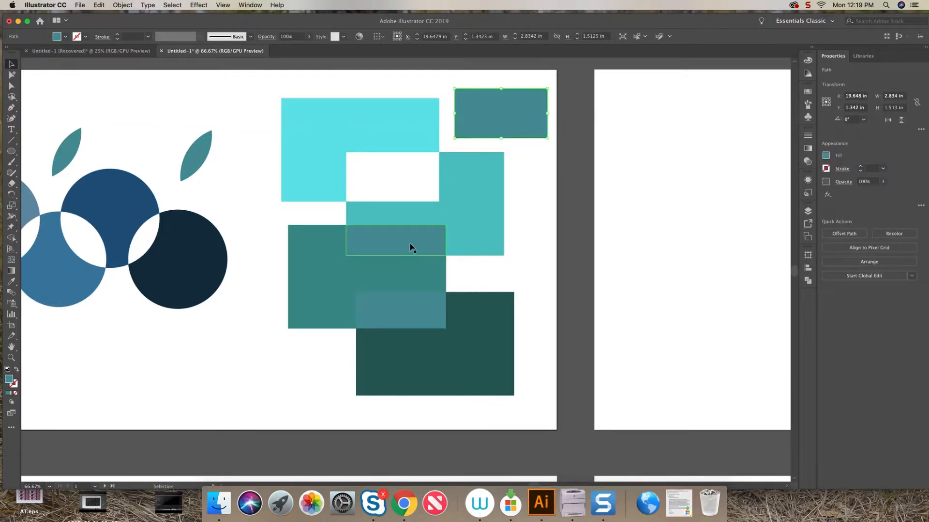
left_click_drag(409, 246, 256, 373)
left_click_drag(413, 293, 572, 246)
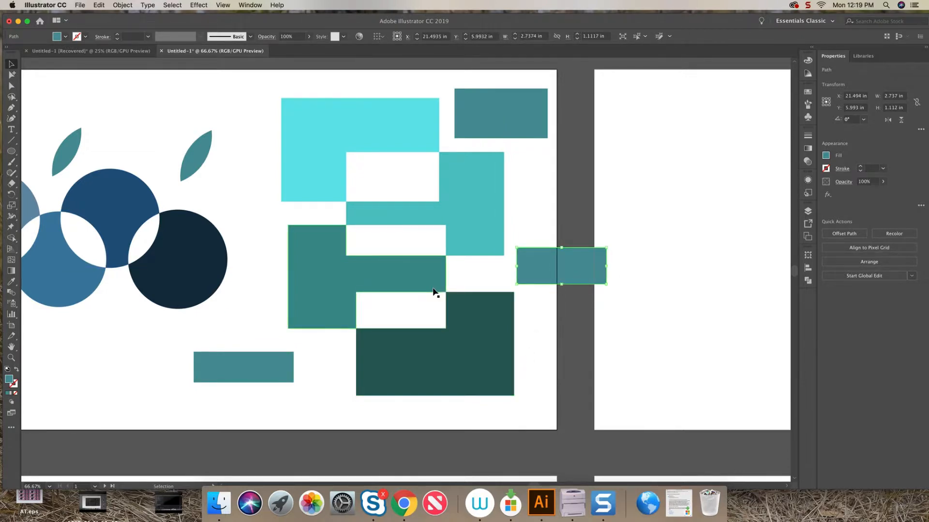
On the next artboard, draw a rectangle about 3.9 × 2.2 in below the chain and fully round its corners into a pill.
key("super+minus")
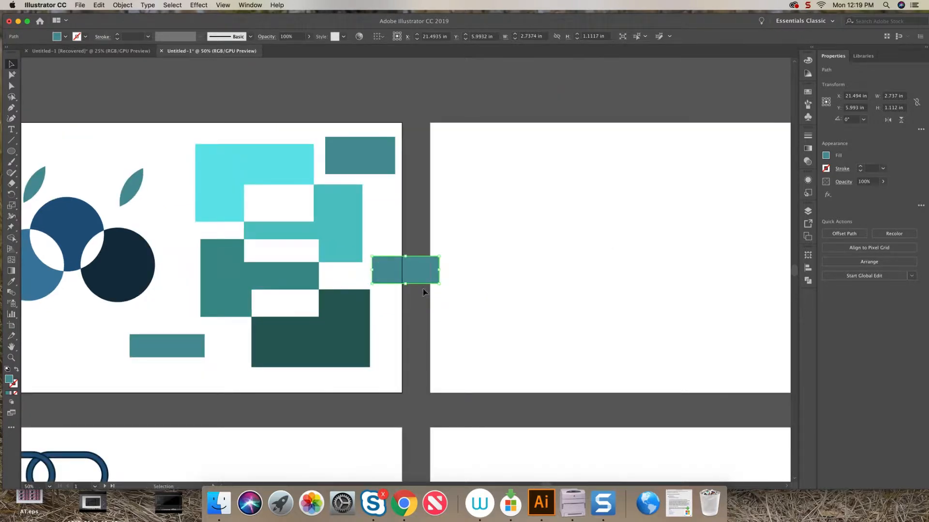
left_click_drag(339, 295, 584, 26)
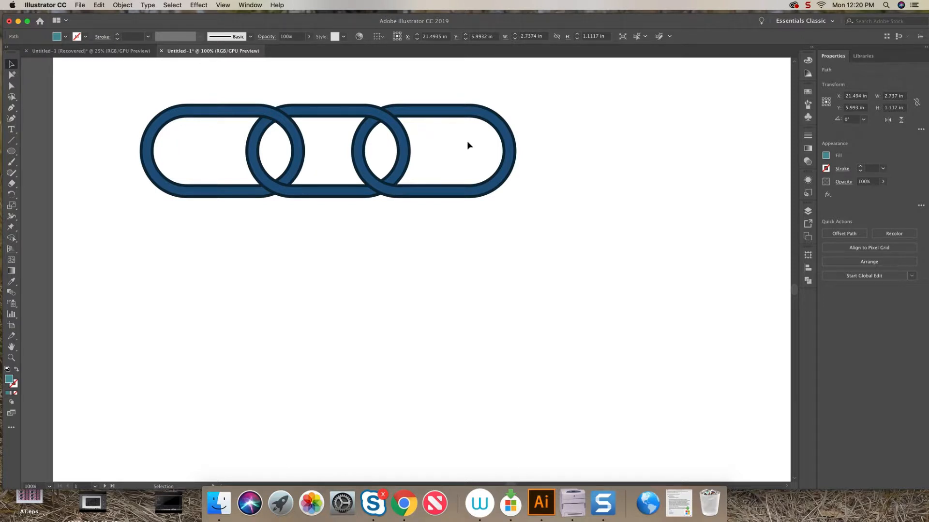
left_click_drag(11, 151, 41, 155)
left_click_drag(153, 253, 345, 359)
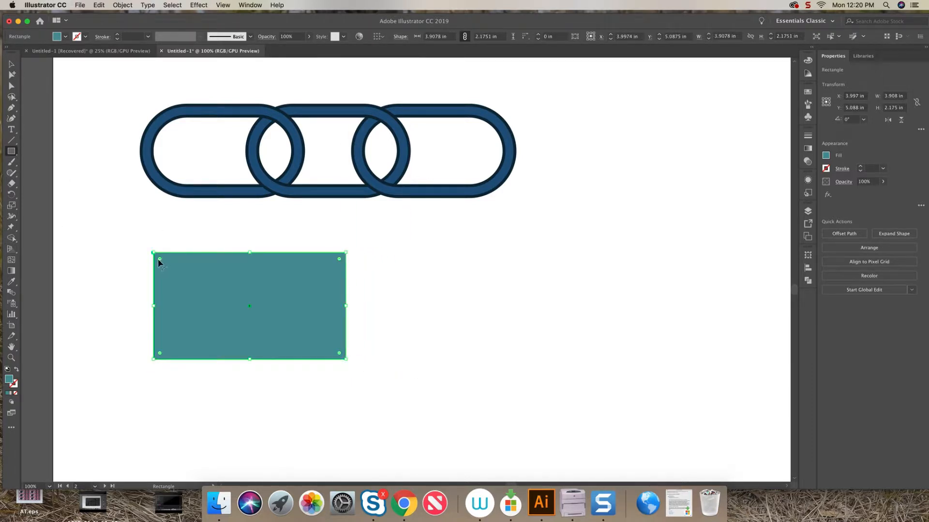
left_click_drag(159, 263, 225, 300)
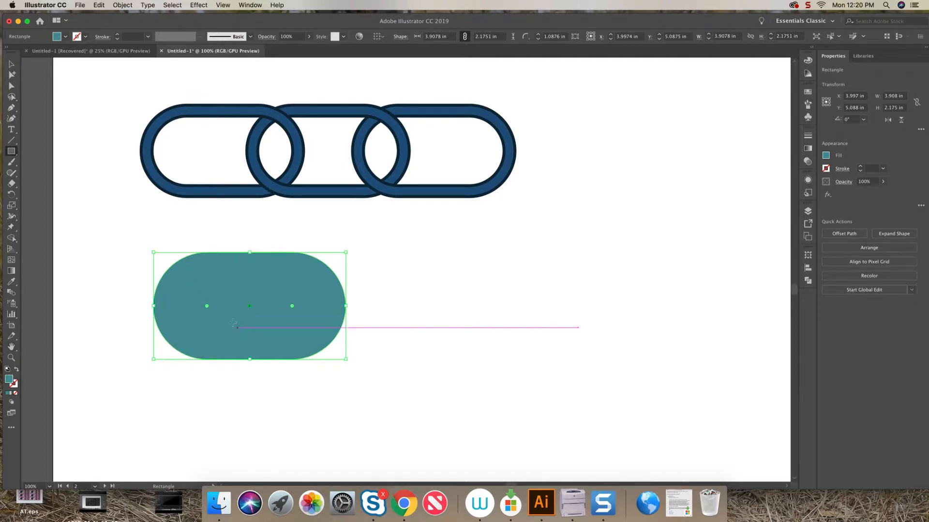
Swap the pill's fill and stroke, then raise its stroke weight to 20 pt.
left_click(17, 371)
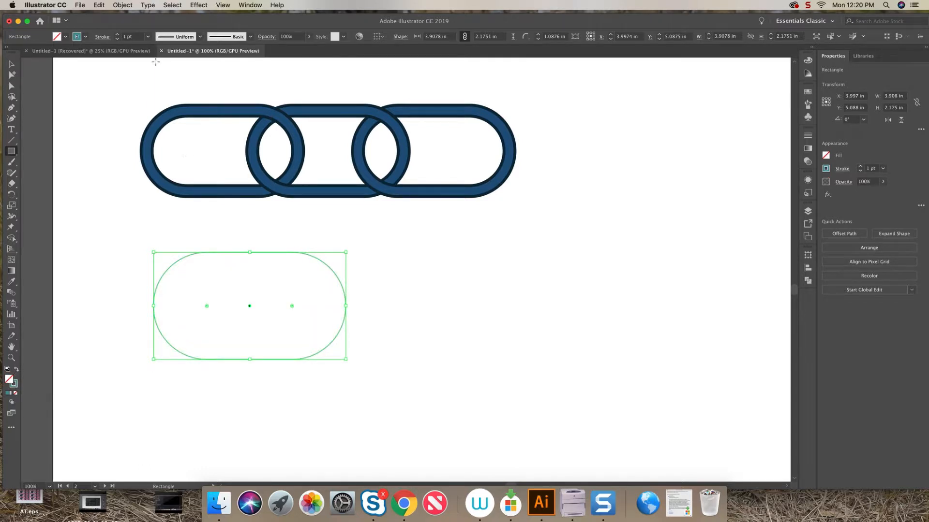
left_click(117, 34)
left_click(118, 35)
left_click(118, 35)
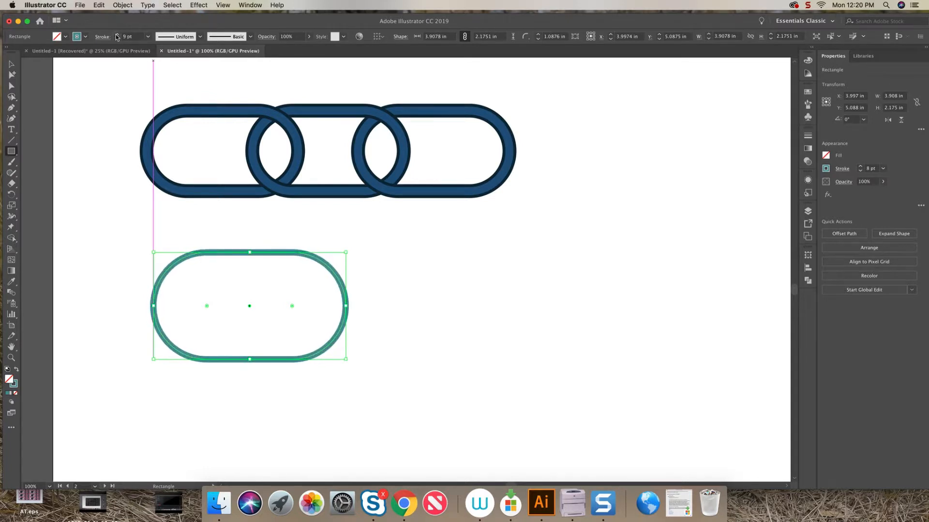
left_click(118, 35)
left_click(117, 35)
left_click(117, 35)
left_click(117, 34)
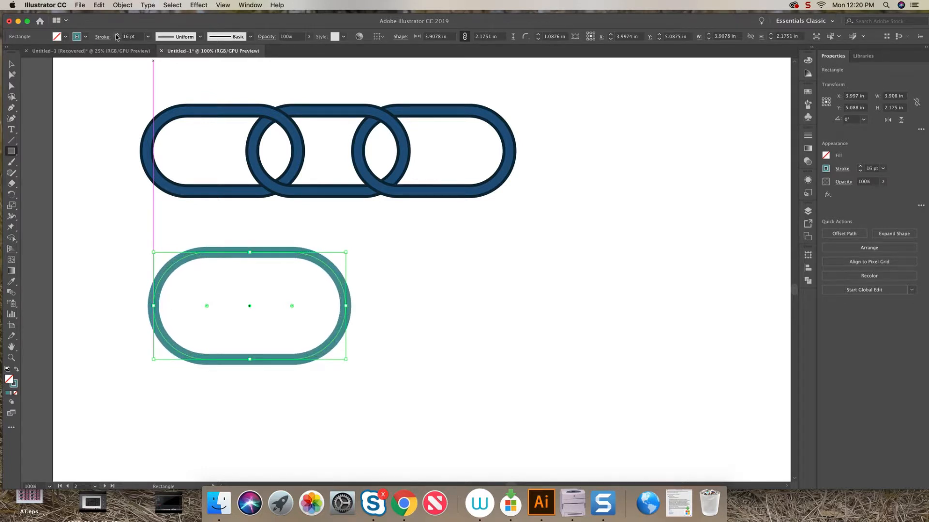
left_click(117, 35)
left_click(117, 35)
left_click(117, 35)
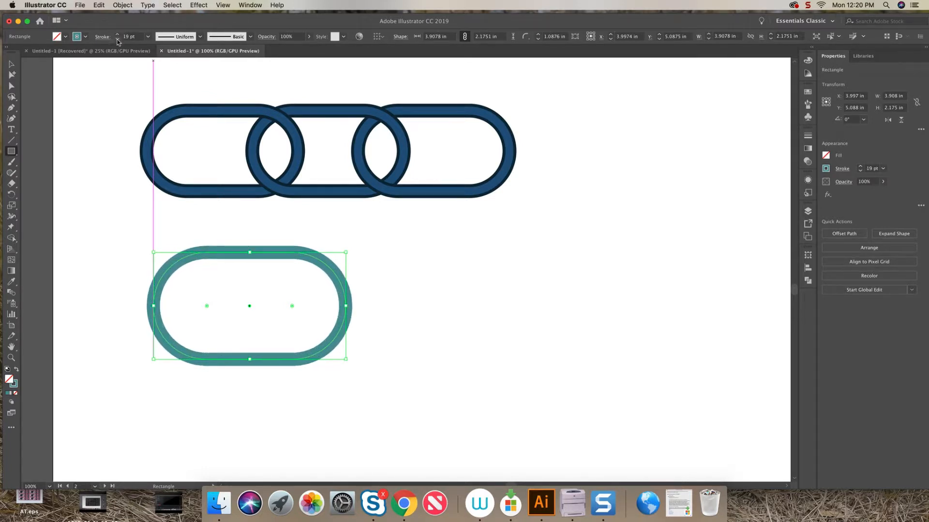
left_click(117, 35)
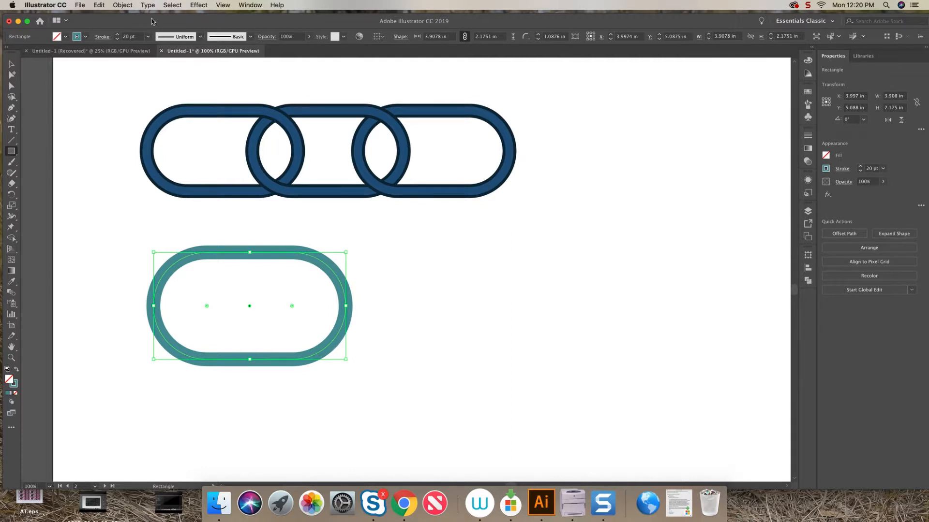
Expand the pill's fill and stroke into filled shapes.
left_click(123, 5)
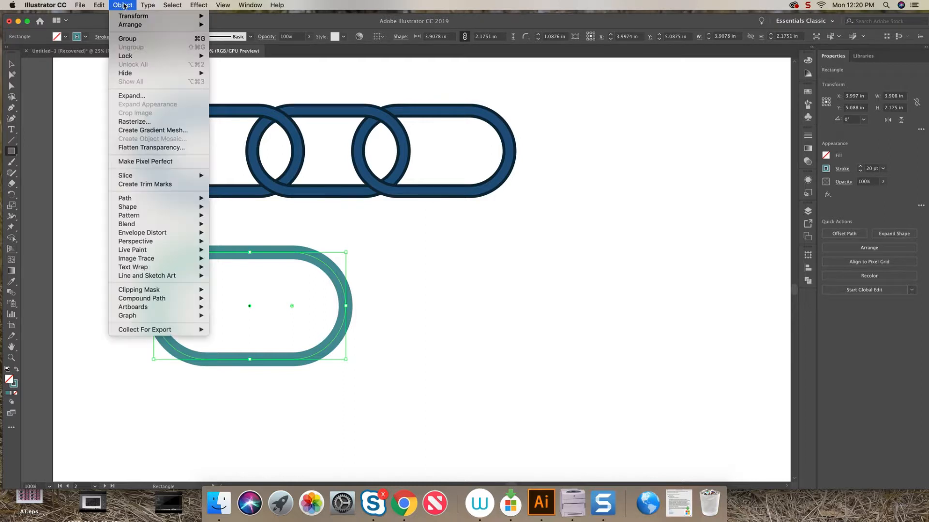
left_click(154, 96)
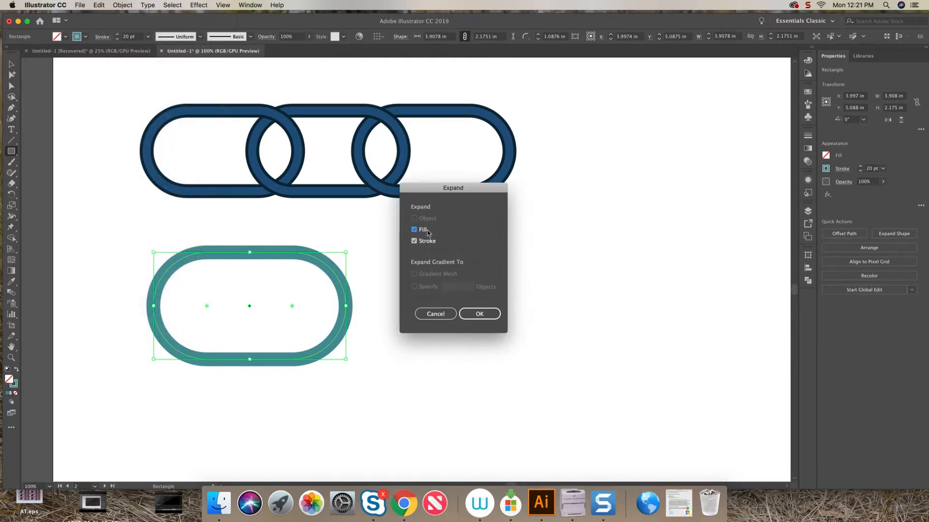
left_click(478, 314)
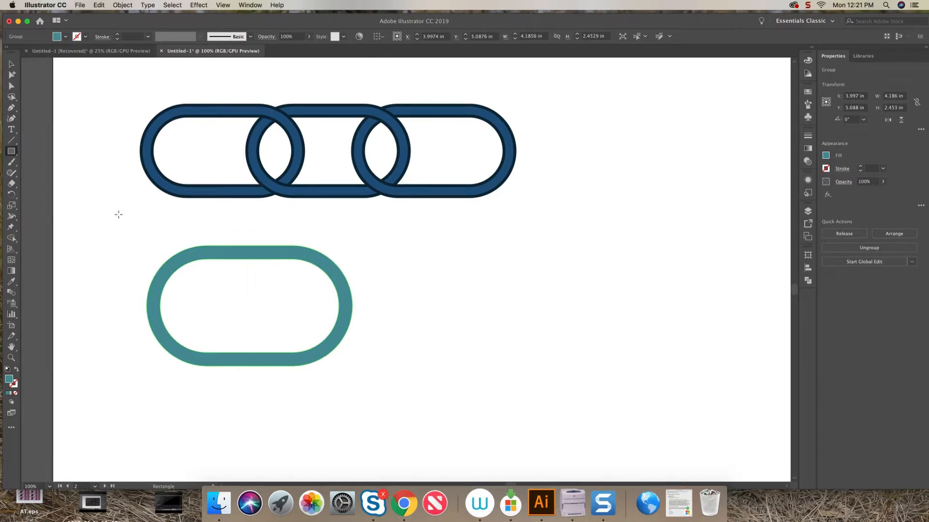
Duplicate the ring twice, overlapping each copy to the right to form a three-link chain.
left_click(11, 64)
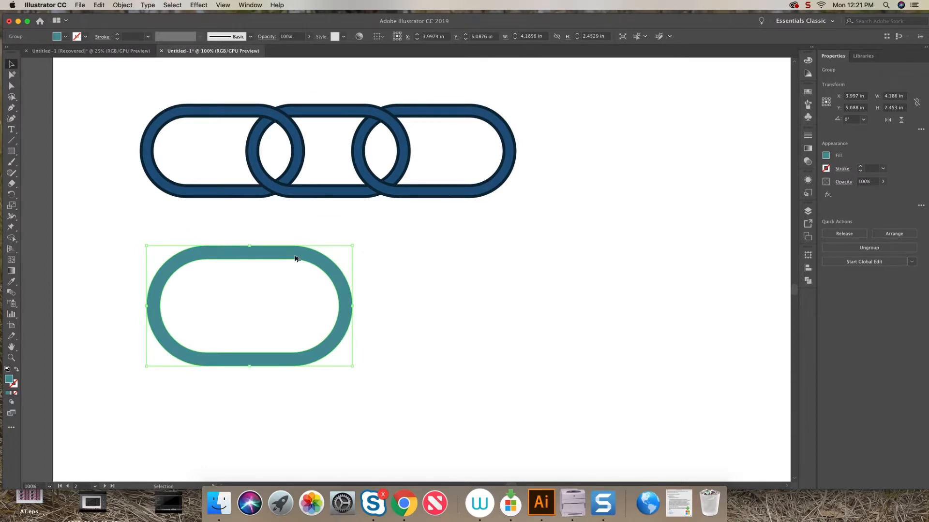
left_click_drag(296, 259, 418, 258)
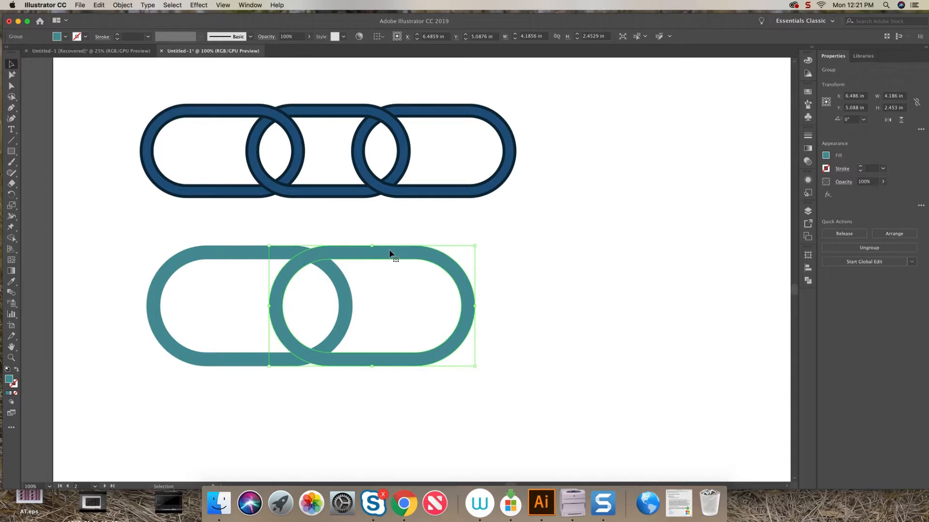
left_click_drag(390, 253, 519, 254)
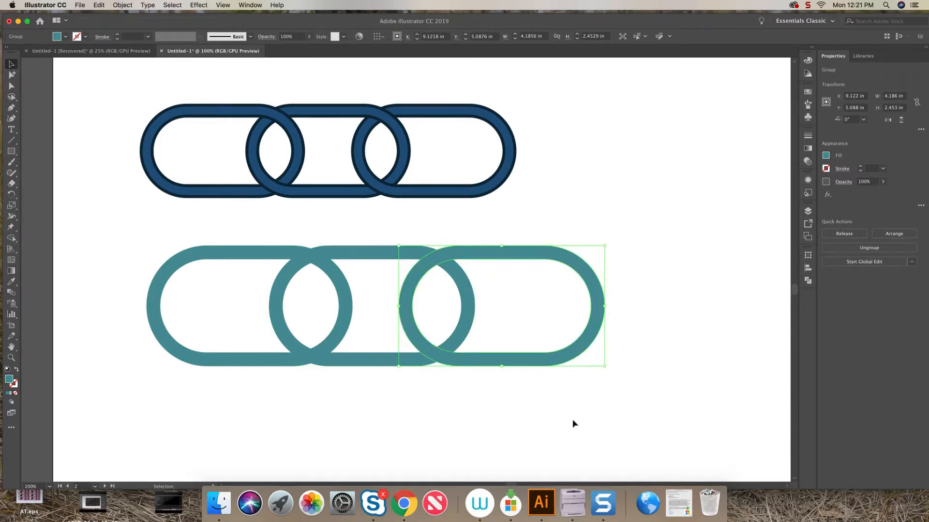
Select the three links and merge alternating overlap pieces with the Shape Builder so the links interlock.
left_click_drag(608, 385, 119, 242)
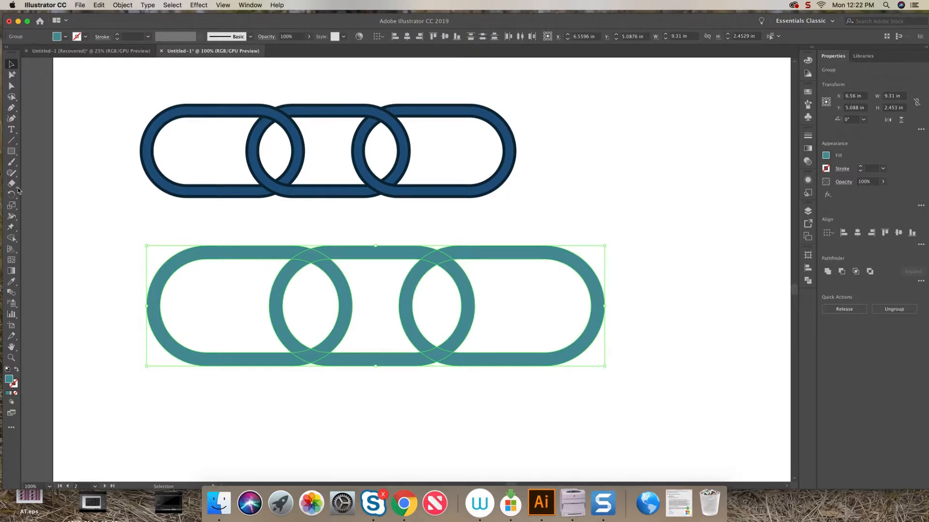
left_click(12, 238)
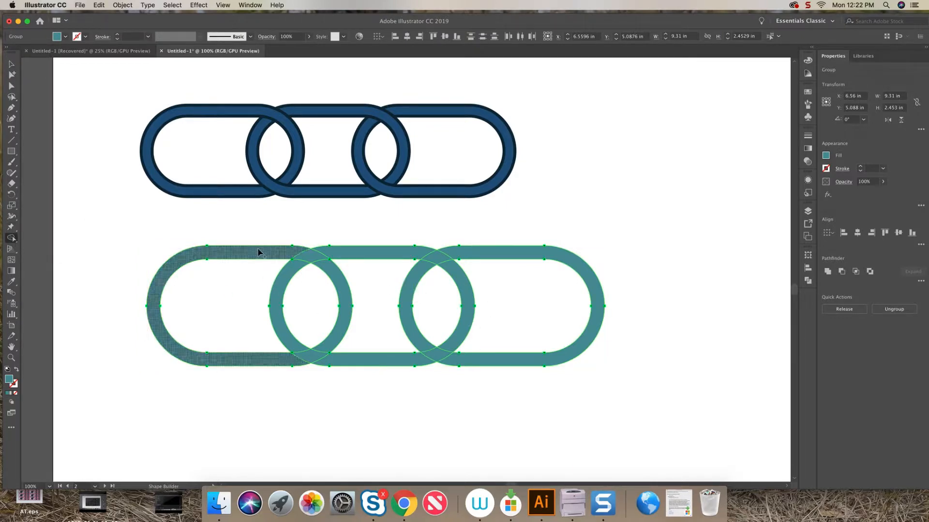
mouse_move(281, 253)
left_mouse_down()
mouse_move(332, 272)
mouse_move(347, 310)
mouse_move(337, 337)
left_mouse_up()
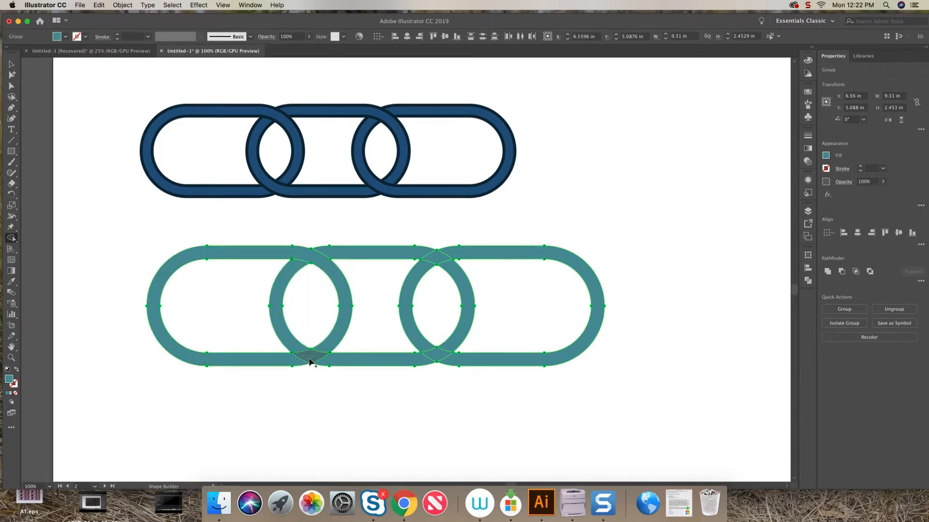
mouse_move(282, 329)
left_mouse_down()
mouse_move(323, 363)
mouse_move(367, 367)
left_mouse_up()
mouse_move(364, 257)
left_mouse_down()
mouse_move(429, 256)
mouse_move(459, 279)
left_mouse_up()
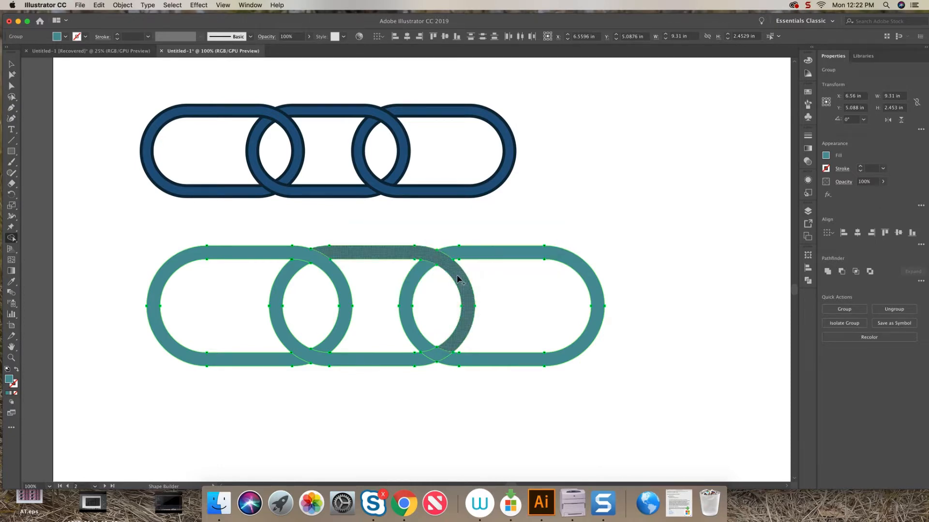
left_click_drag(431, 349, 468, 362)
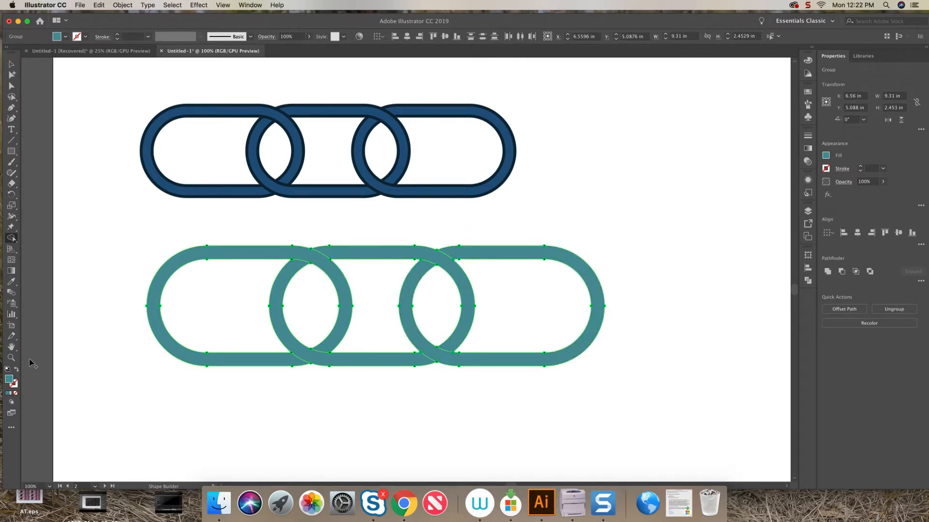
Give the whole chain a dark navy stroke, color 1d3844, at 5 pt.
left_click(11, 63)
left_click(110, 221)
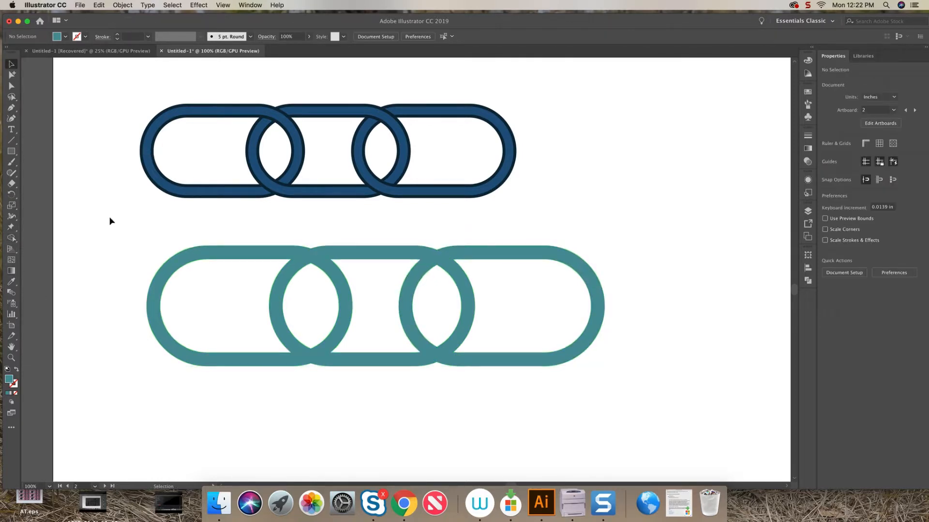
left_click_drag(600, 375, 117, 245)
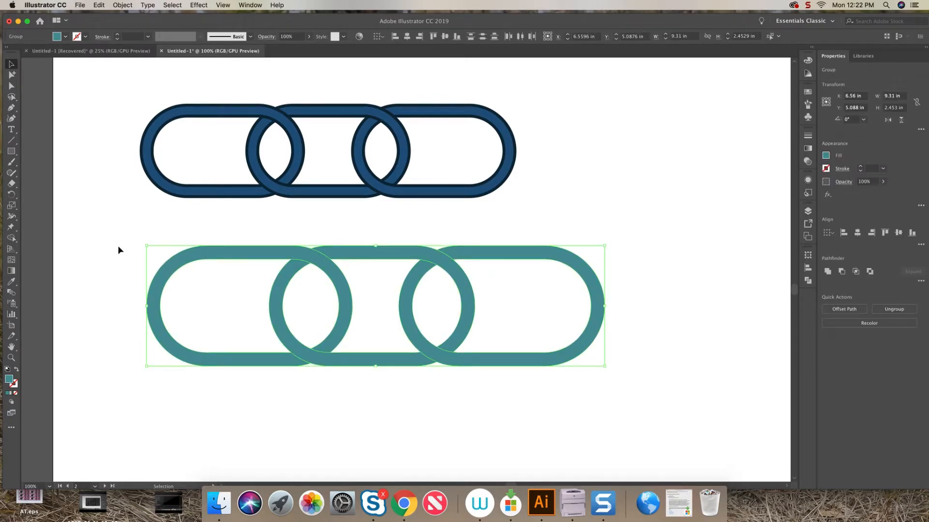
double_click(13, 384)
left_click(392, 197)
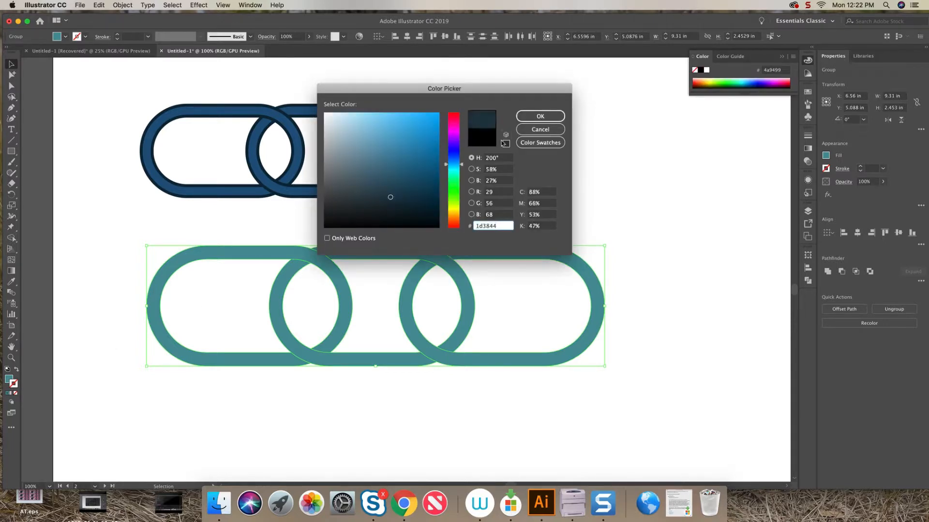
left_click(540, 117)
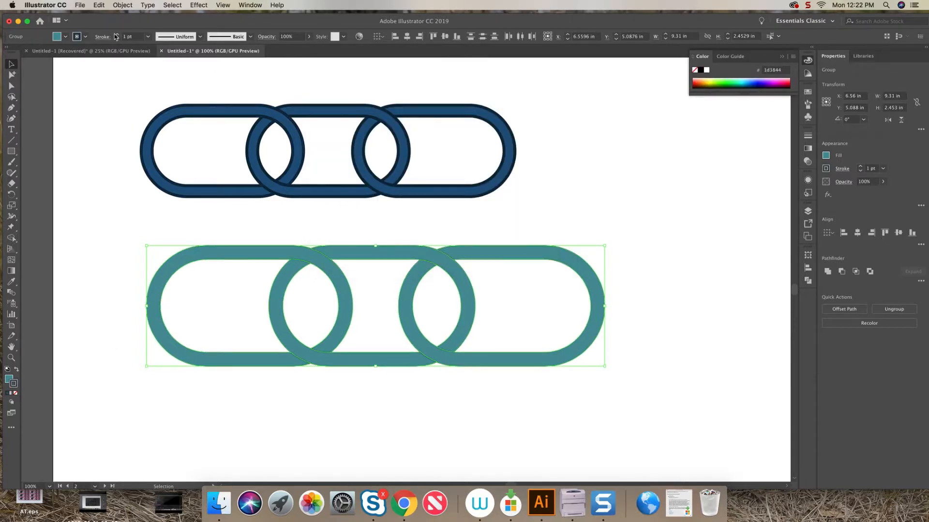
left_click(116, 34)
left_click(116, 35)
left_click(116, 35)
left_click(117, 35)
left_click(92, 93)
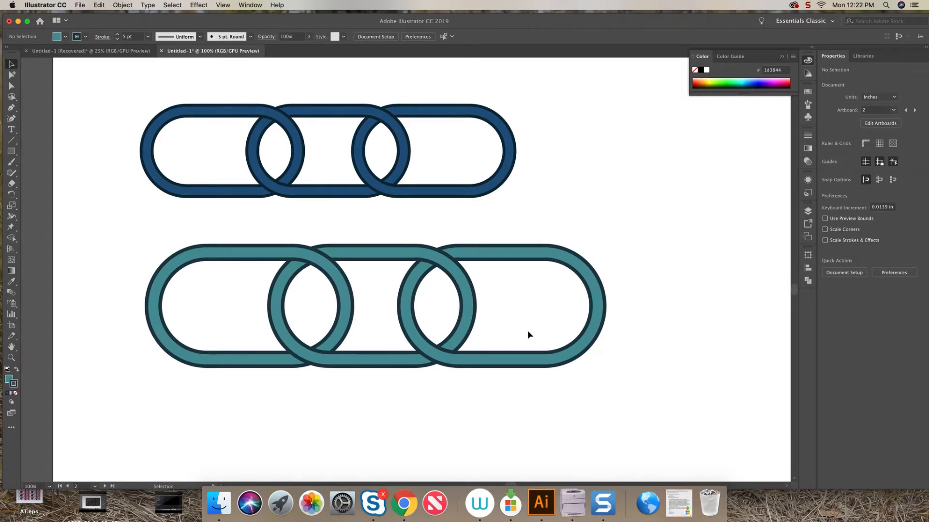
Draw a horizontal rectangle on an empty artboard.
key("super+minus")
key("super+minus")
key("super+minus")
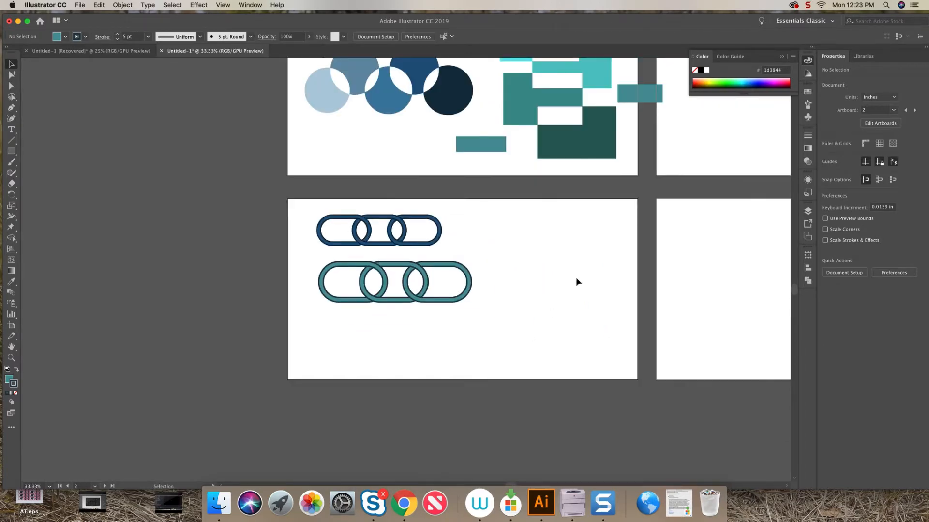
scroll(290, 286, "right", 10)
scroll(290, 285, "up", 3)
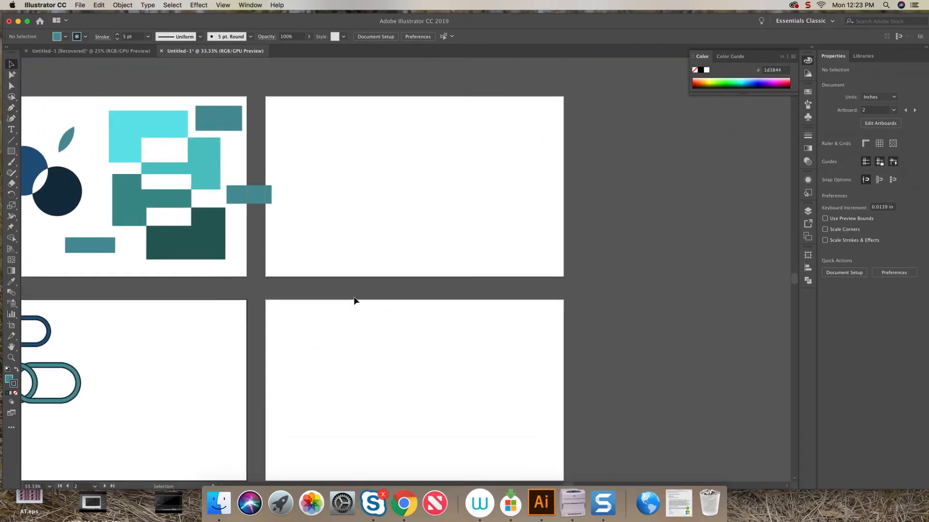
key("super+plus")
key("super+plus")
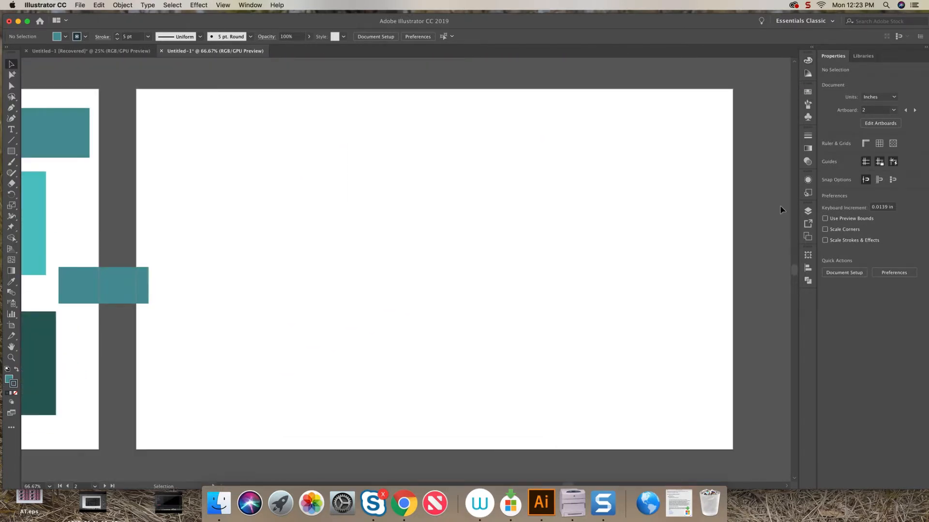
left_click(12, 151)
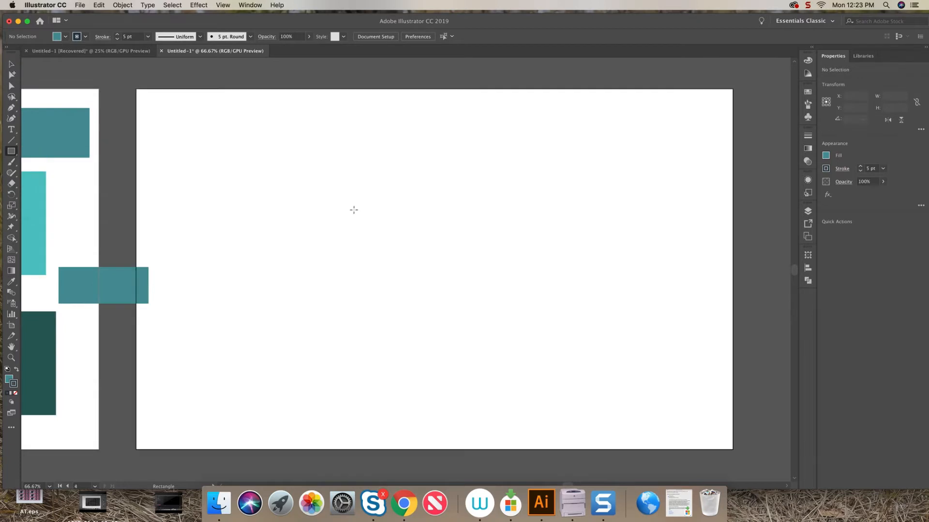
left_click_drag(350, 208, 574, 289)
Draw a circle about 4.09 in across on the rectangle's right end and duplicate it onto the left end.
left_click_drag(11, 151, 55, 173)
left_click_drag(574, 251, 498, 328)
left_click_drag(652, 174, 642, 184)
key("v")
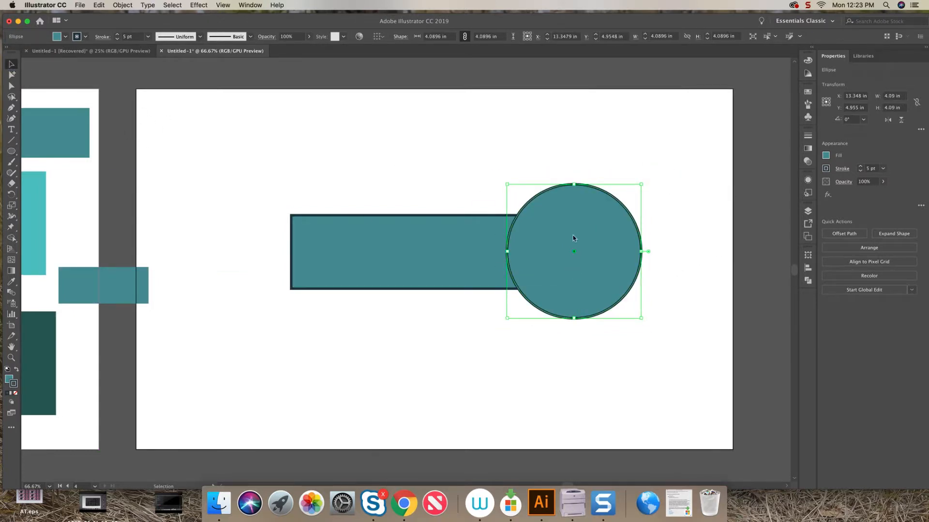
left_click_drag(575, 253, 291, 253)
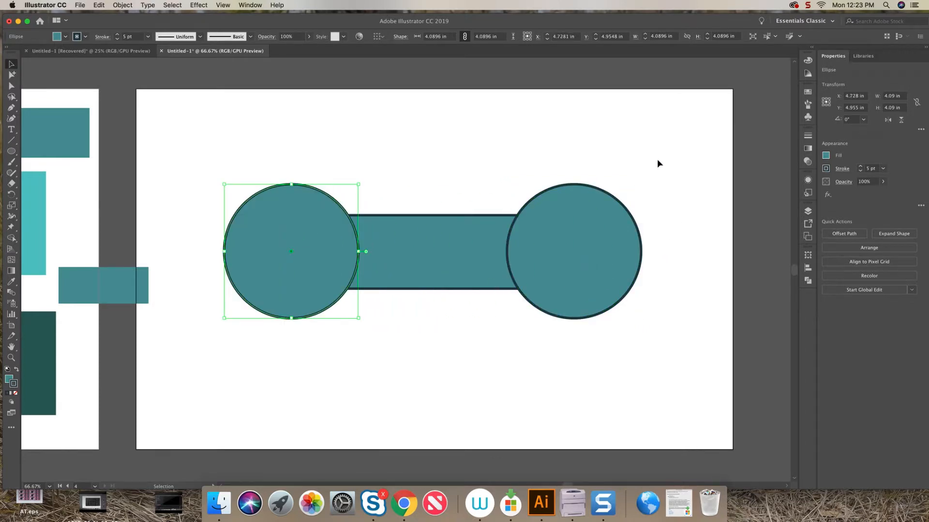
Select the rectangle and both circles and merge them into one dumbbell shape with the Shape Builder.
left_click_drag(657, 159, 197, 314)
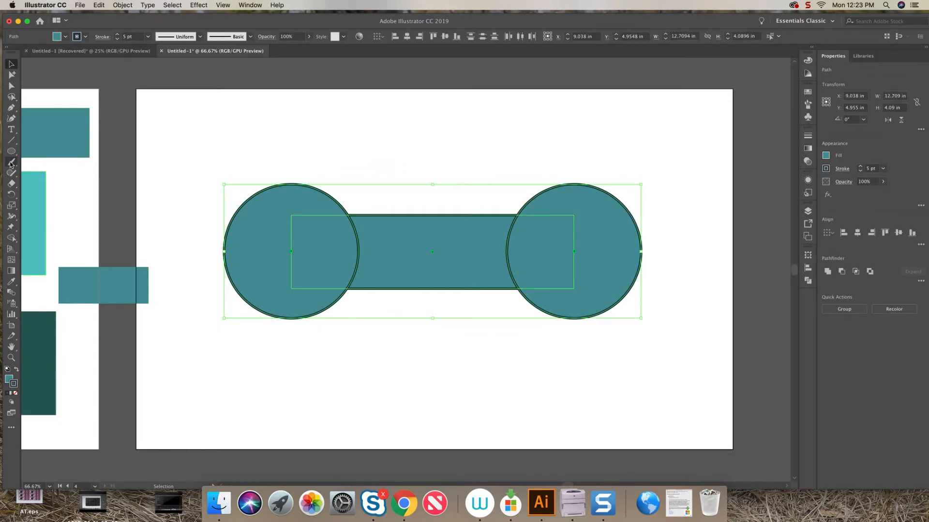
left_click(11, 237)
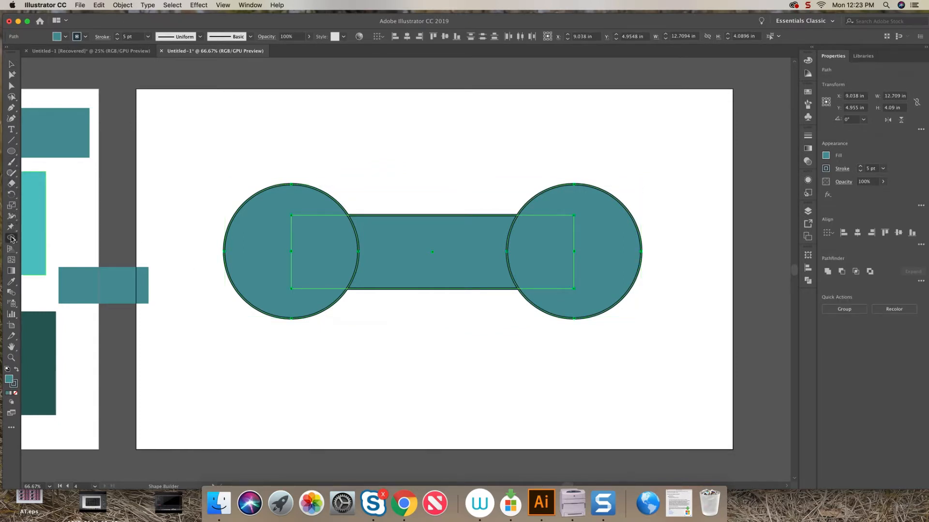
left_click_drag(259, 247, 600, 252)
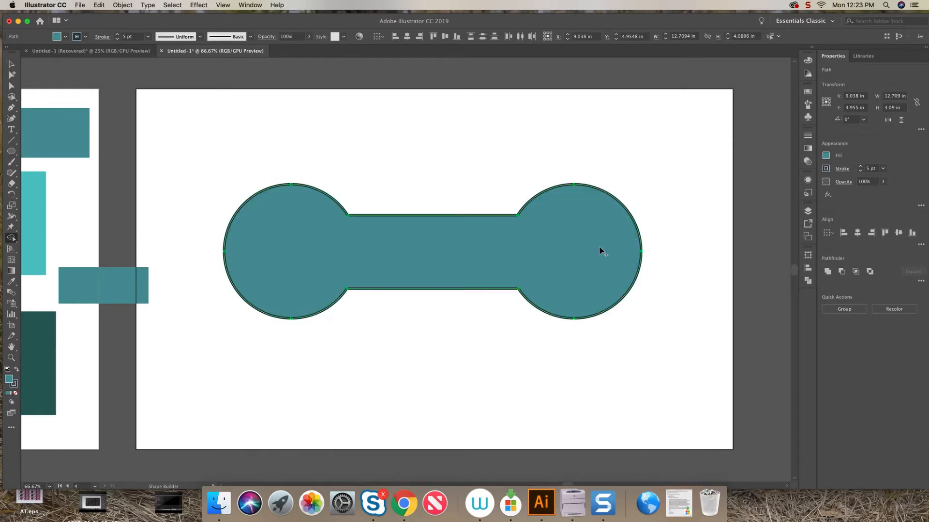
left_click(10, 65)
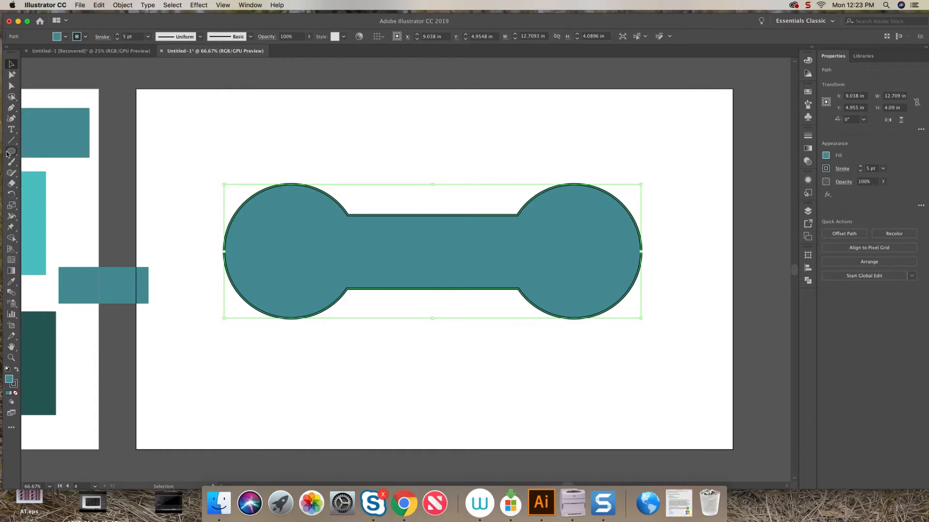
Draw a hexagon with the Polygon tool over the right circle of the dumbbell.
left_click_drag(10, 152, 51, 184)
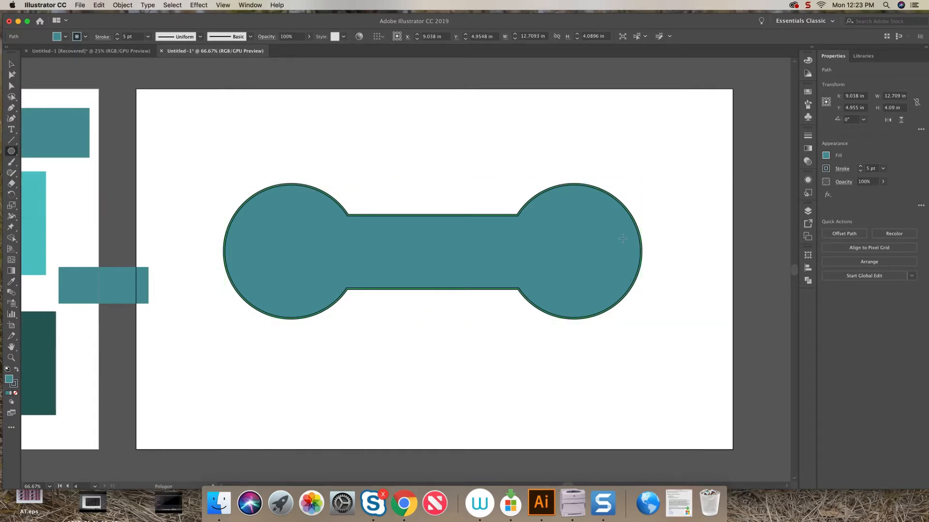
left_click(659, 231)
left_click(491, 267)
left_click_drag(749, 152, 705, 190)
left_click_drag(704, 191, 675, 216)
left_click_drag(621, 263, 601, 251)
key("v")
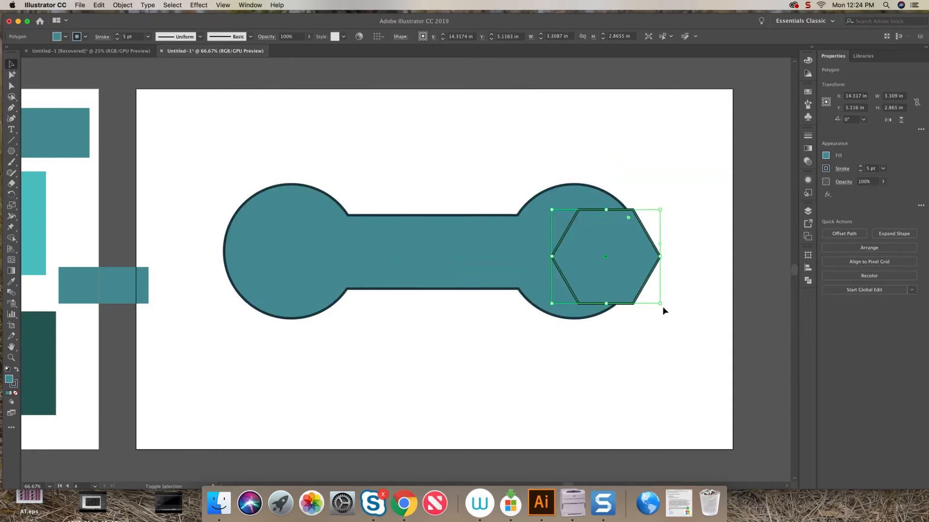
Resize the hexagon to about 2.91 by 2.52 in and duplicate it onto the left circle.
left_click_drag(654, 301, 664, 292)
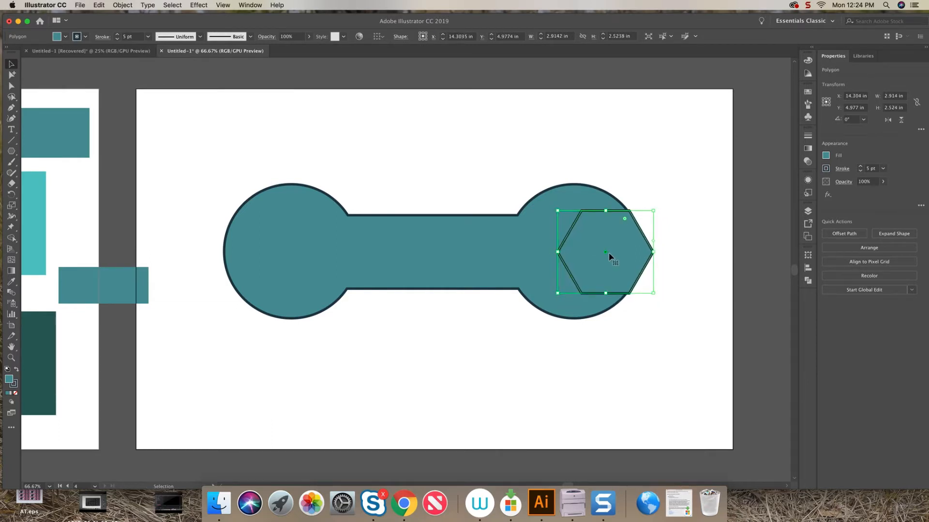
left_click_drag(608, 256, 261, 256)
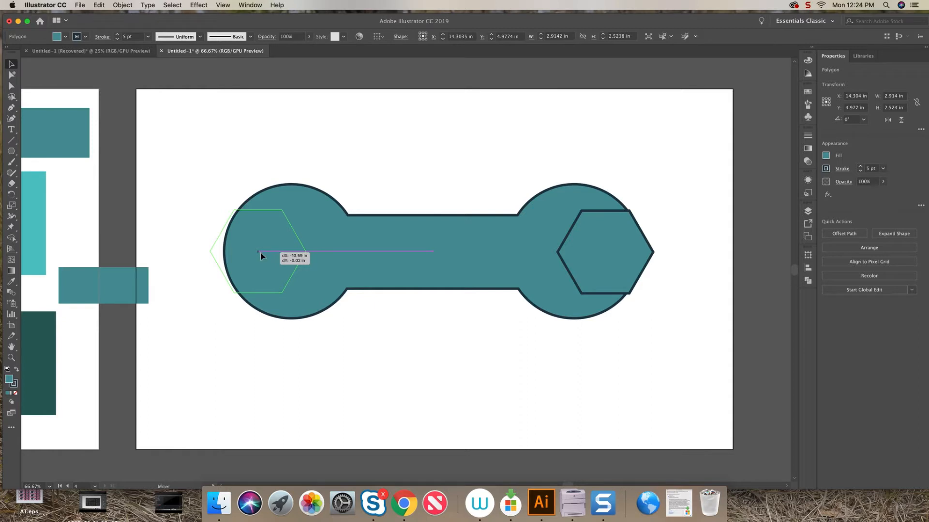
left_click_drag(261, 252, 260, 251)
Select everything and remove both hexagon areas with the Shape Builder to cut open wrench jaws.
left_click_drag(172, 155, 683, 361)
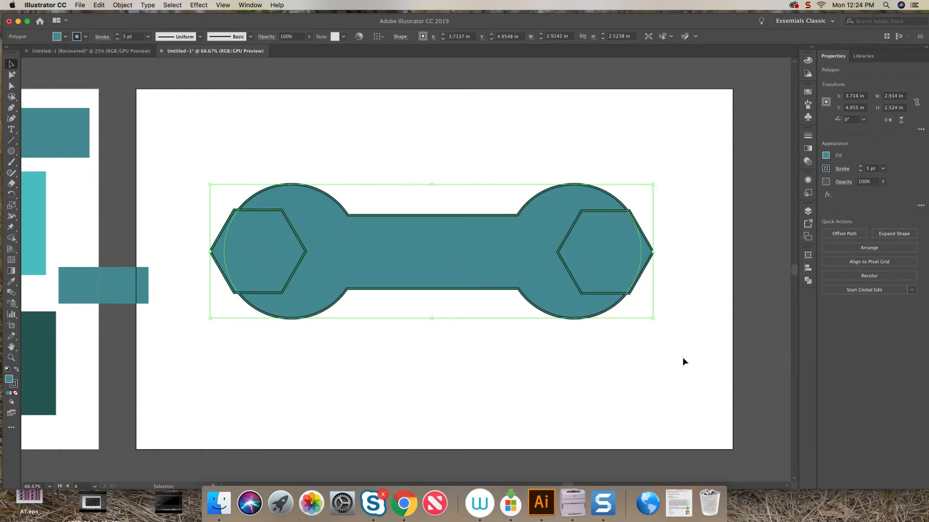
left_click(15, 240)
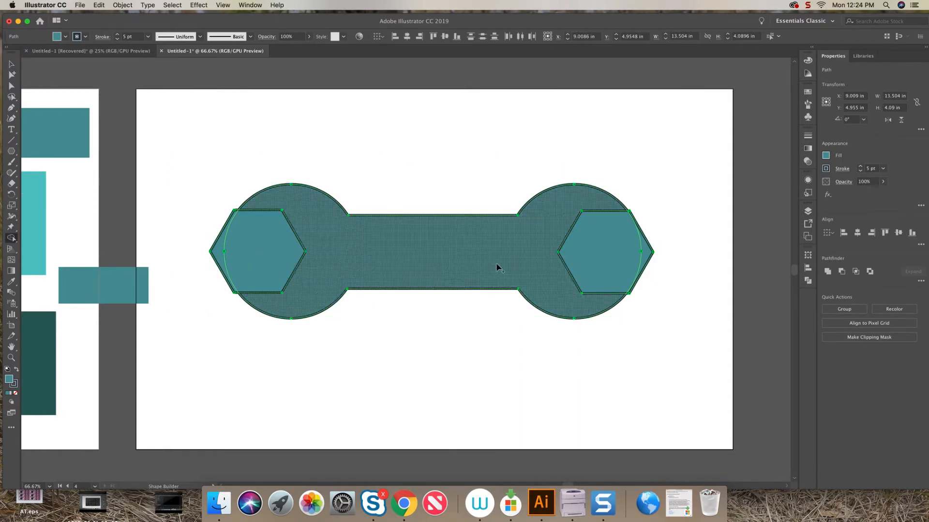
left_click_drag(649, 258, 583, 259, "alt")
left_click(241, 252, "alt")
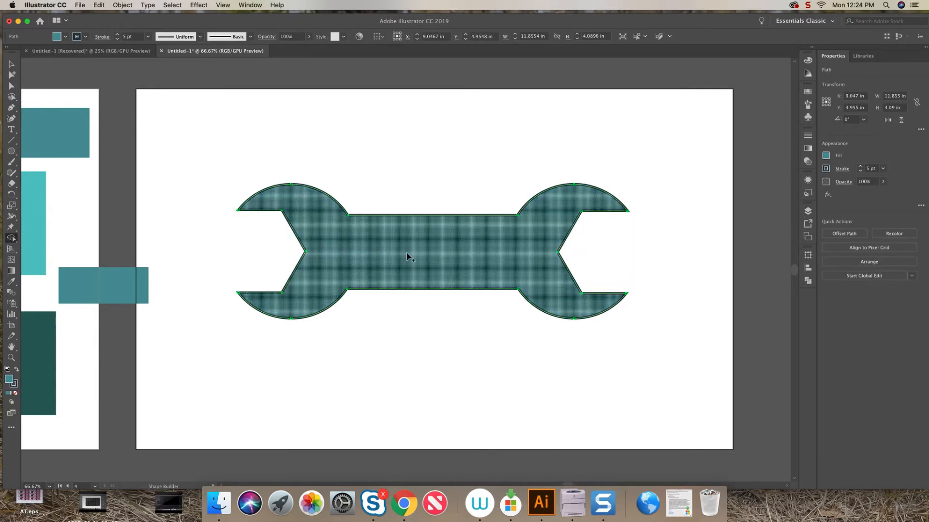
key("v")
left_click(295, 161)
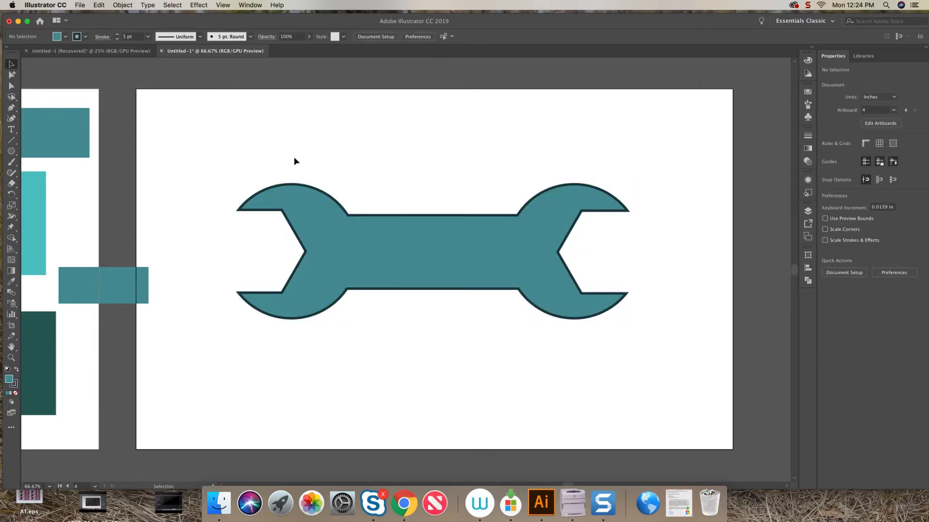
Draw a circle about 3.98 in across on another empty artboard.
key("super+minus")
key("super+minus")
key("super+minus")
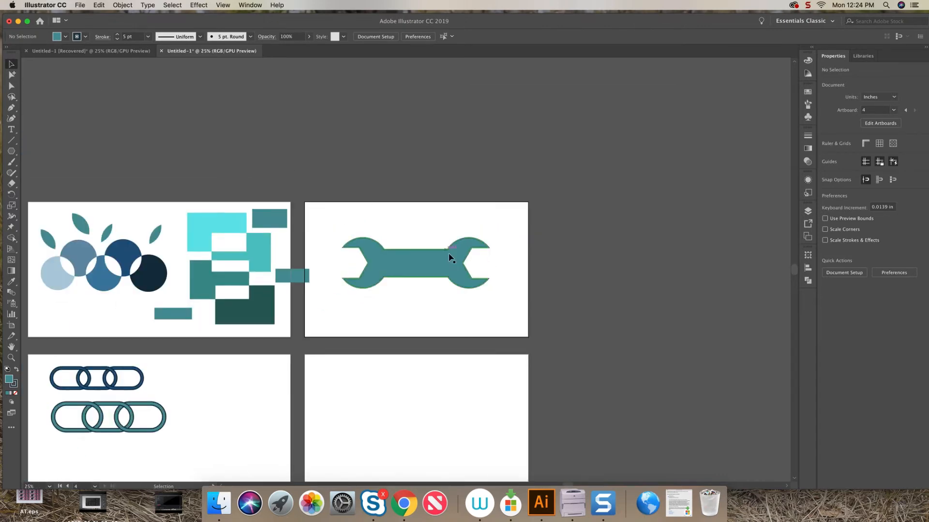
left_click_drag(452, 257, 426, 134)
key("super+equal")
key("super+equal")
key("super+equal")
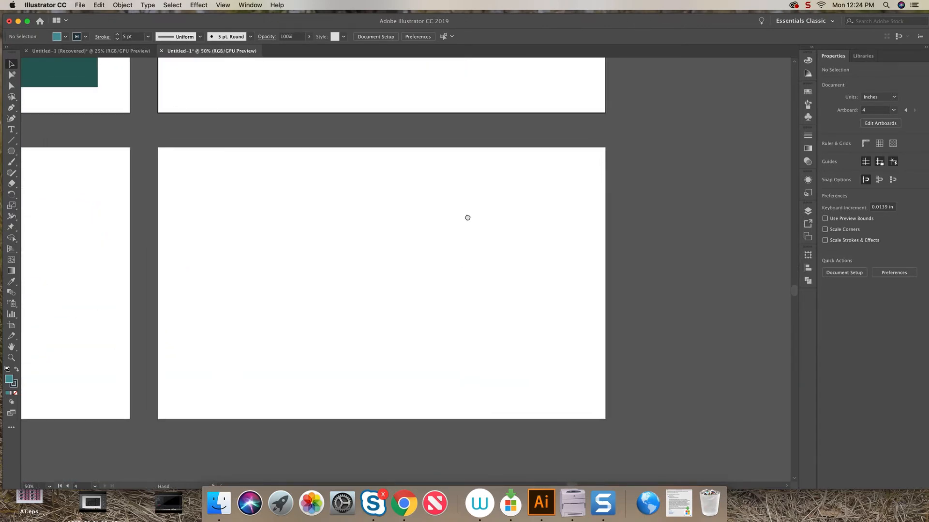
left_click(13, 152)
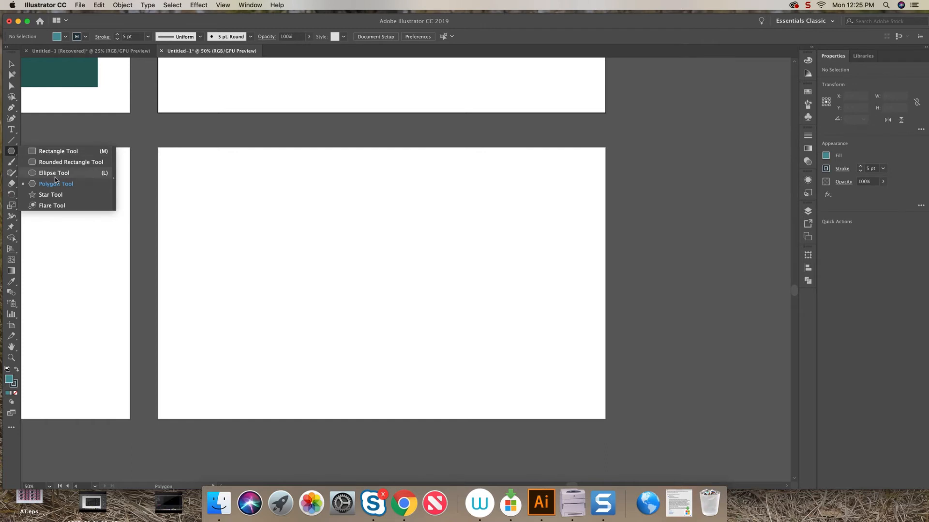
left_click(55, 177)
left_click_drag(220, 186, 318, 272)
key("v")
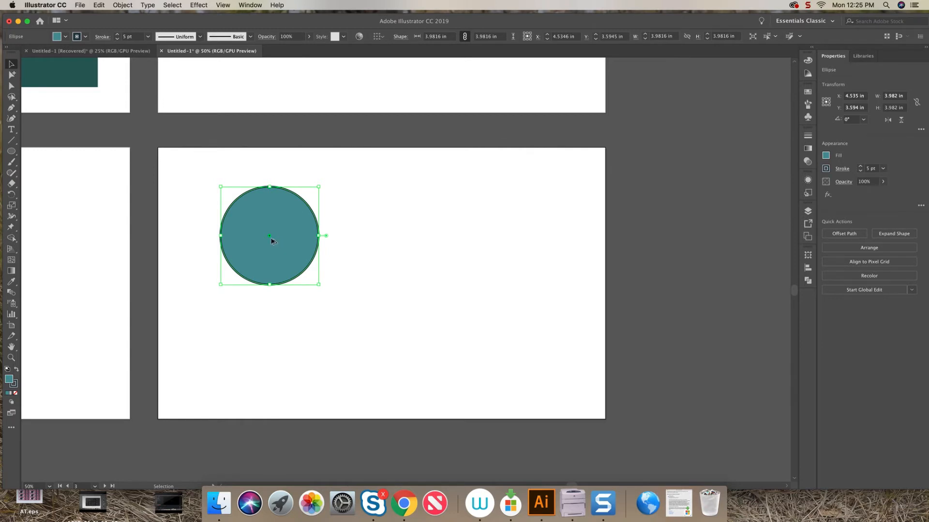
Duplicate the circle into four overlapping circles arranged in a square and select them all.
left_click_drag(271, 240, 329, 287)
left_click_drag(329, 287, 267, 291)
left_click_drag(193, 172, 397, 341)
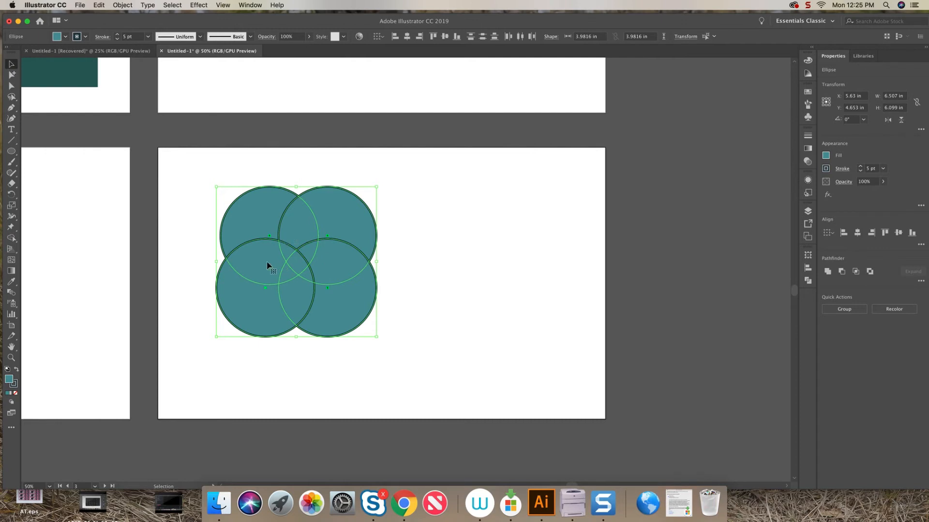
left_click(437, 327)
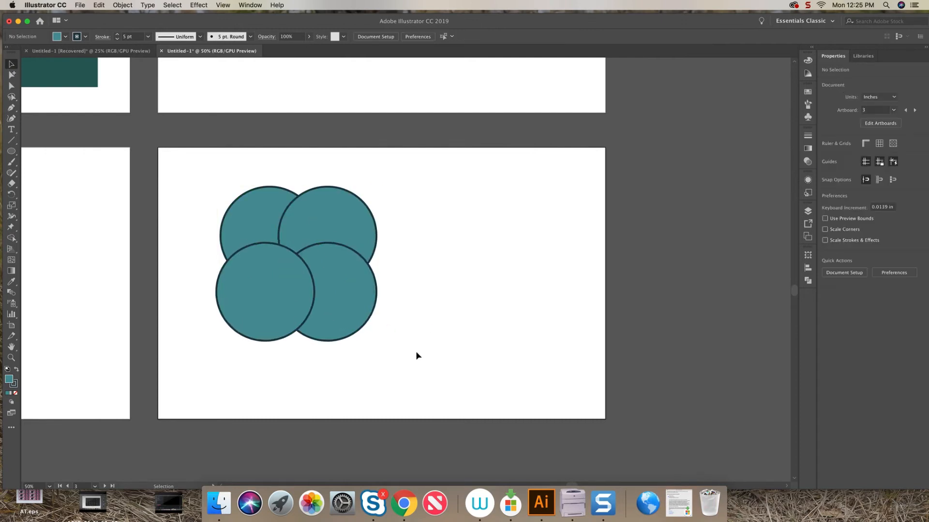
left_click_drag(393, 360, 191, 174)
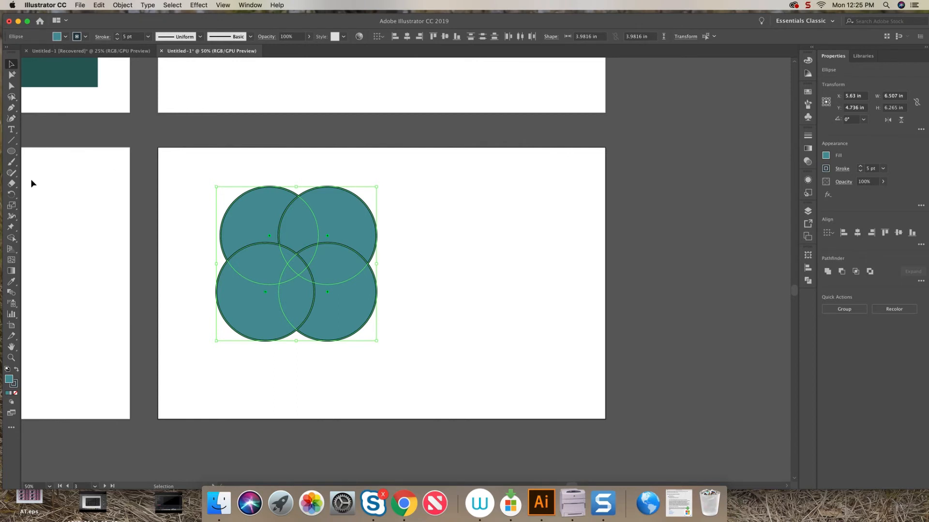
Delete the outer circle pieces with the Shape Builder, leaving four pointed petals.
left_click(12, 239)
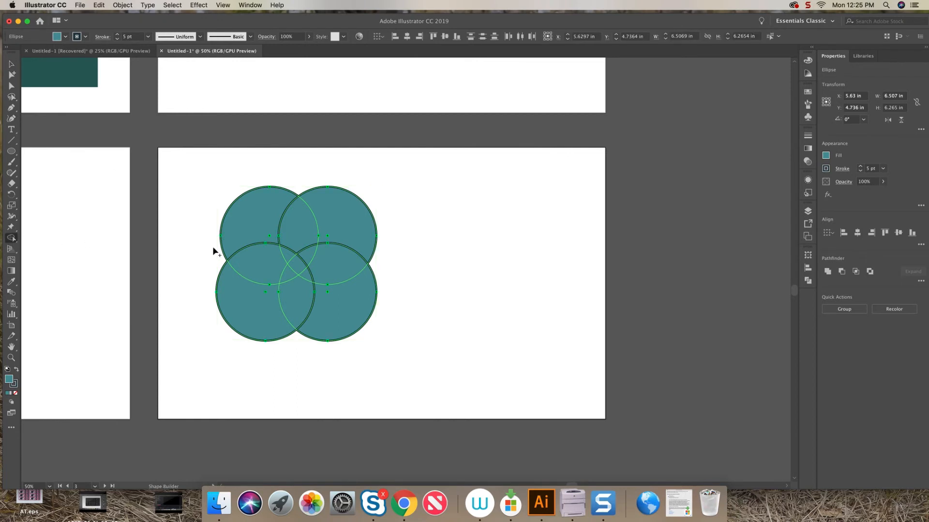
left_click(351, 233, "alt")
left_click(354, 304, "alt")
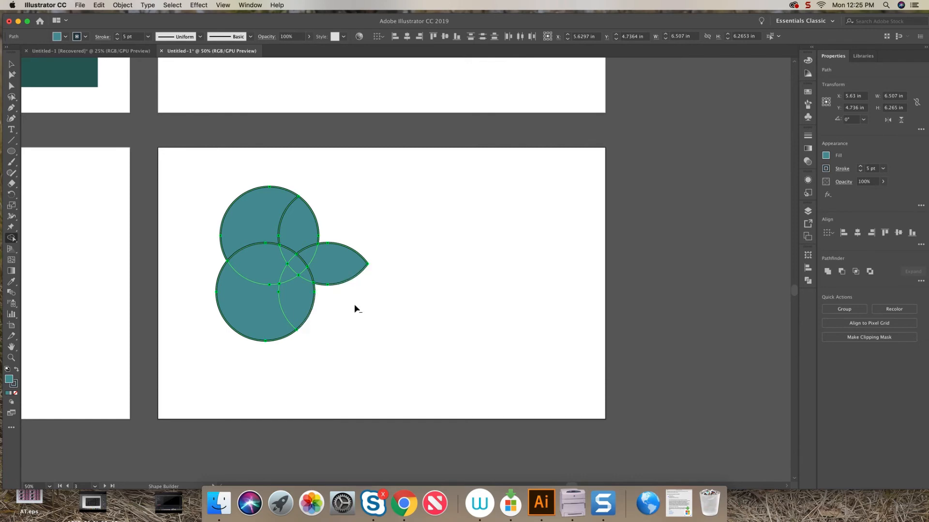
left_click(258, 311, "alt")
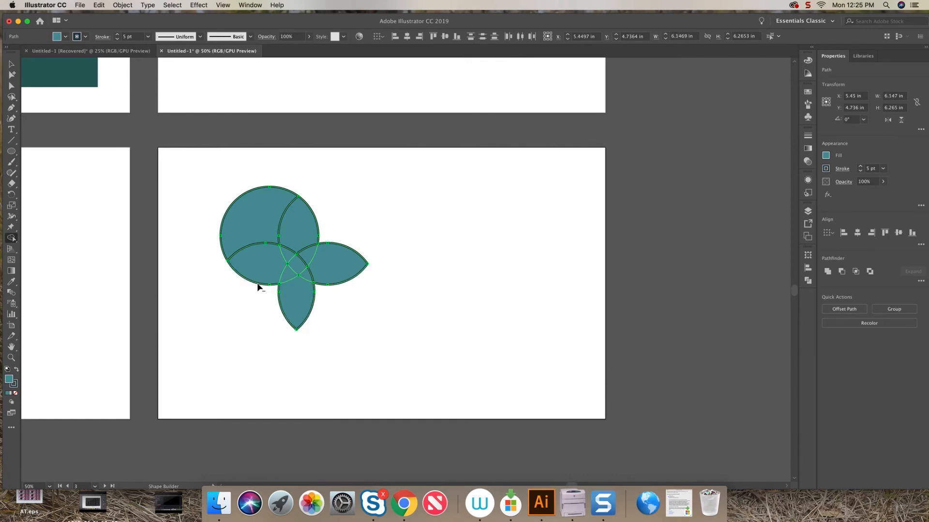
left_click(250, 217, "alt")
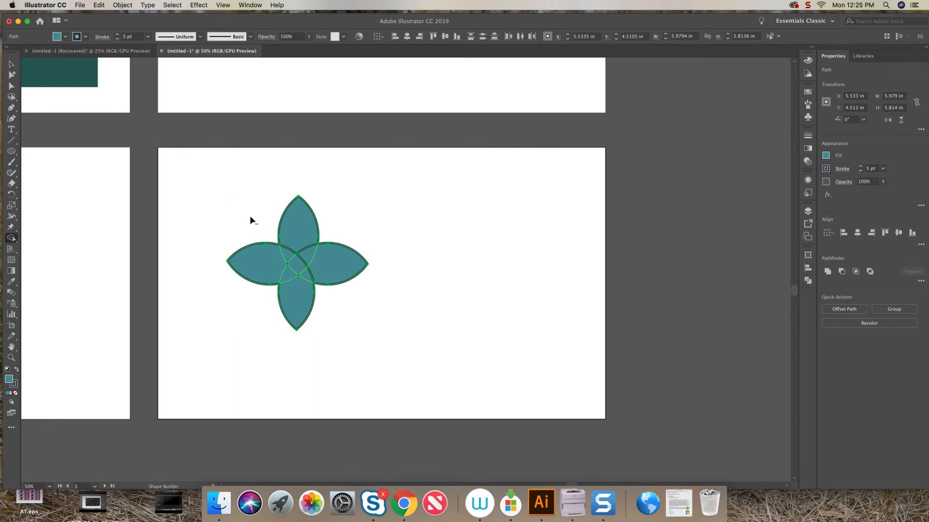
Merge each petal with its adjacent center overlap using the Shape Builder to form an interlocking pinwheel.
left_click(297, 265, "alt")
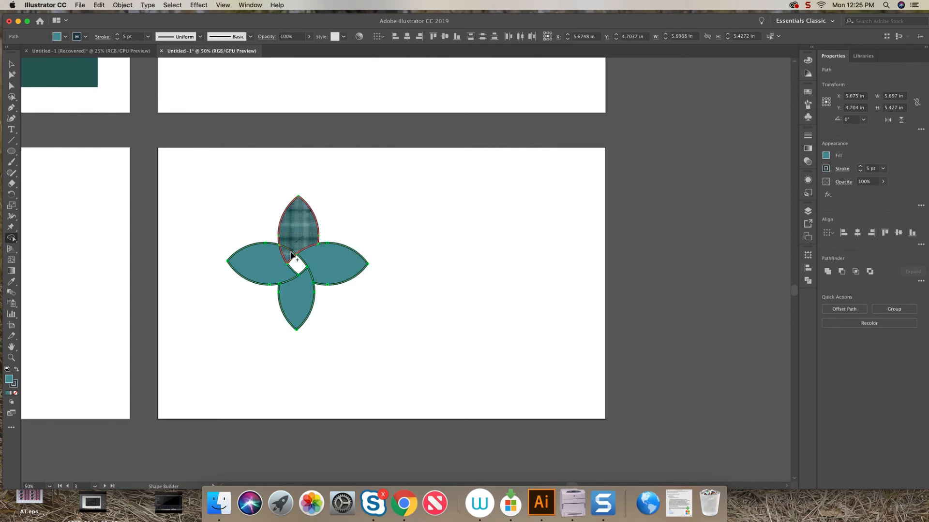
key("v")
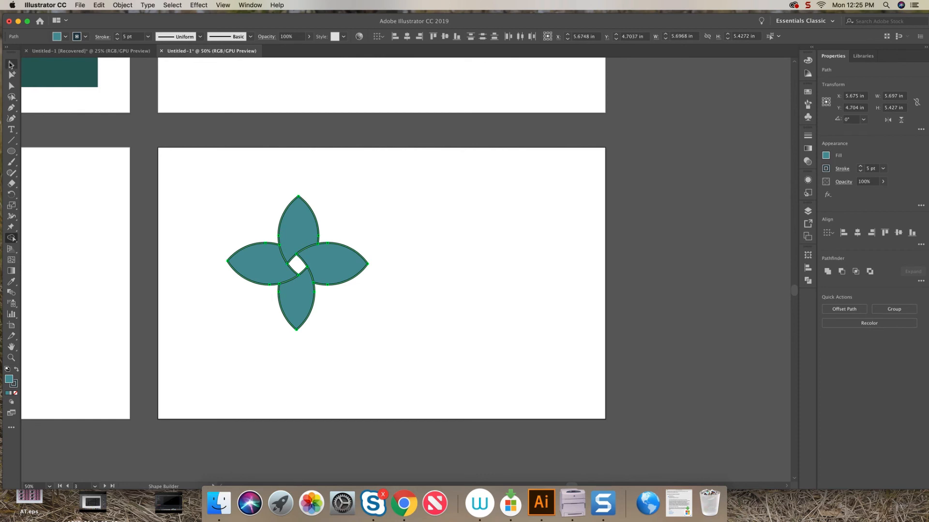
left_click(461, 236)
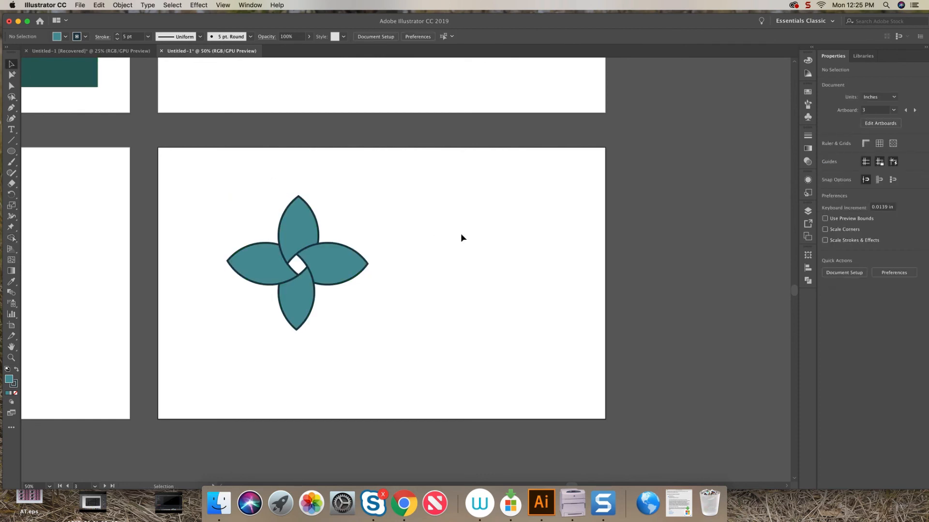
Paste a copy of the pinwheel in front and rotate it to make an eight-petal flower.
left_click_drag(387, 199, 228, 324)
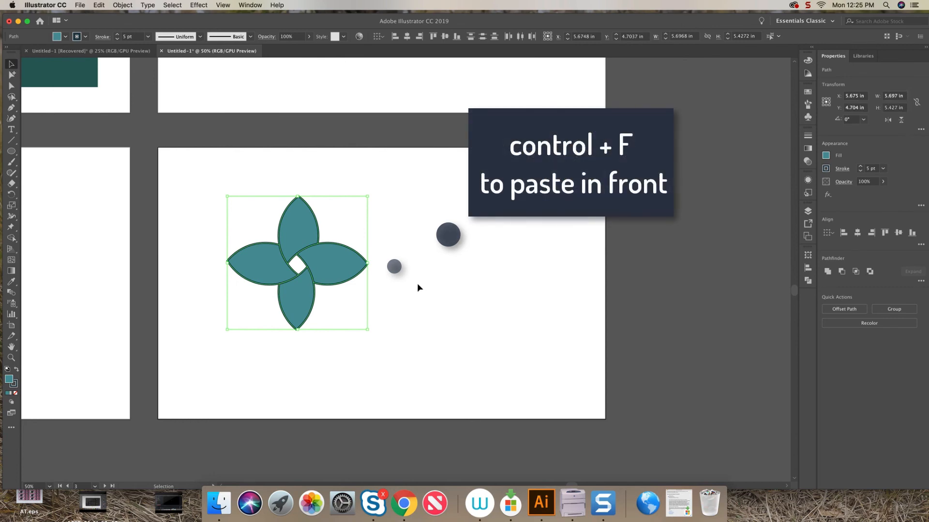
key("a")
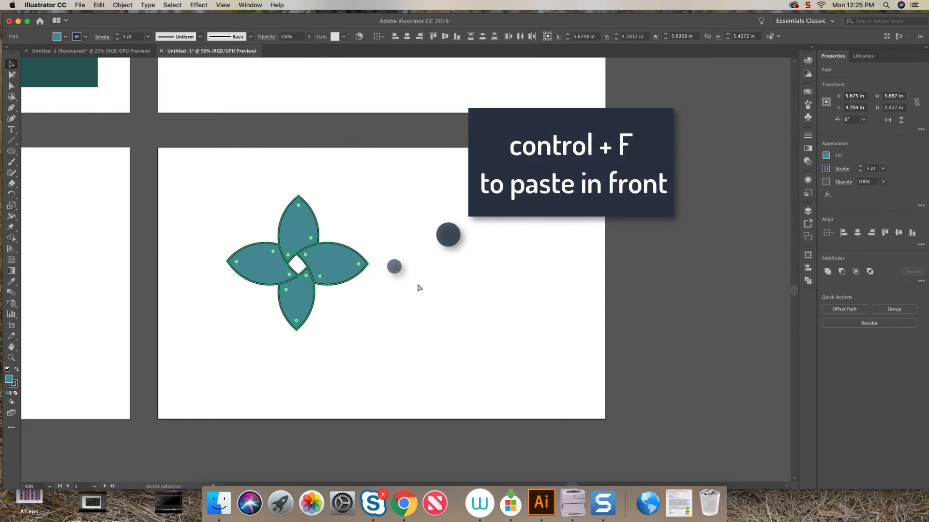
key("super+f")
key("v")
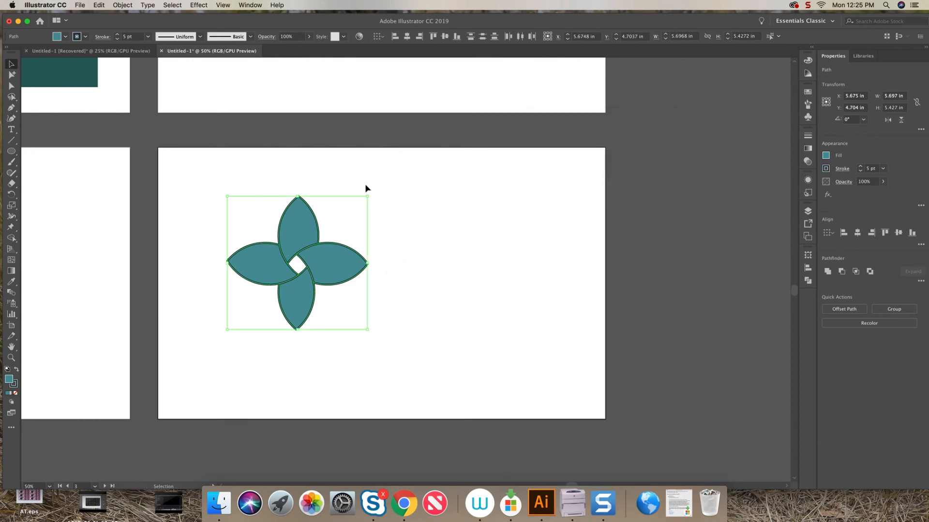
left_click_drag(371, 193, 387, 265)
left_click(485, 269)
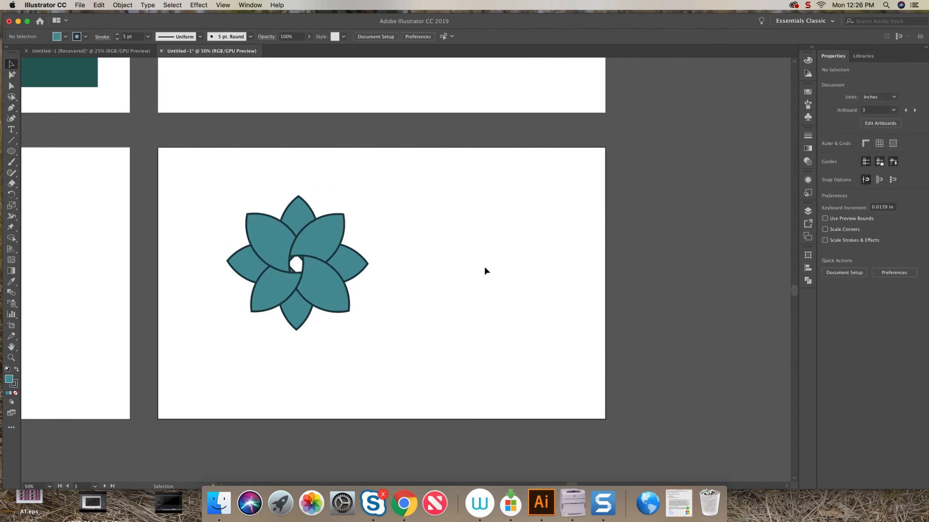